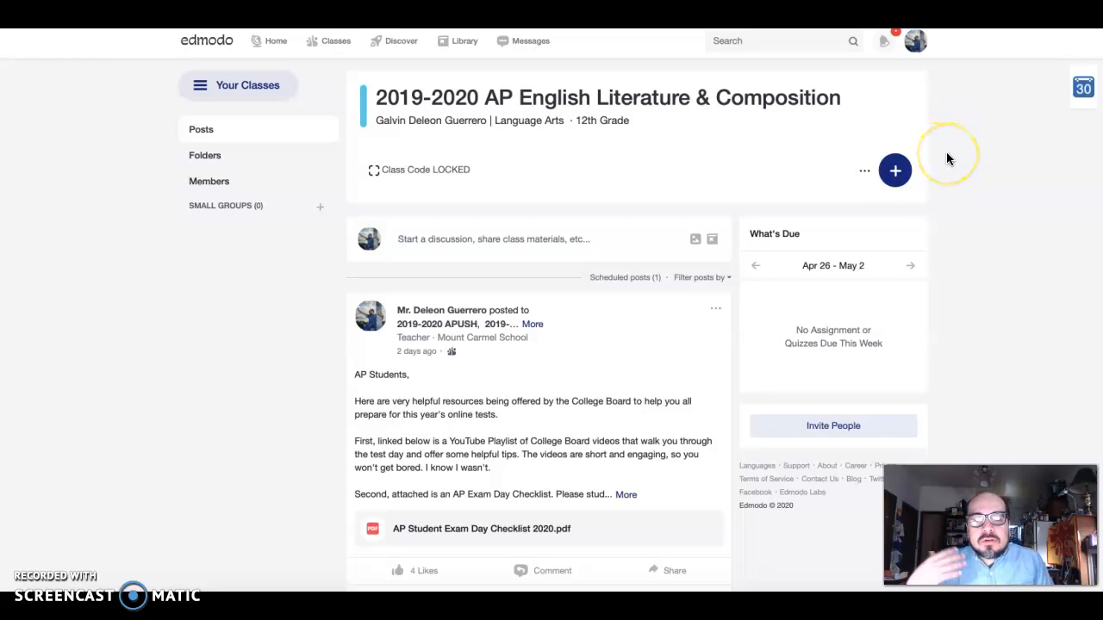
# - Create a new quiz for the class and title it "College Board Resources"
pyautogui.click(896, 173)
pyautogui.click(826, 248)
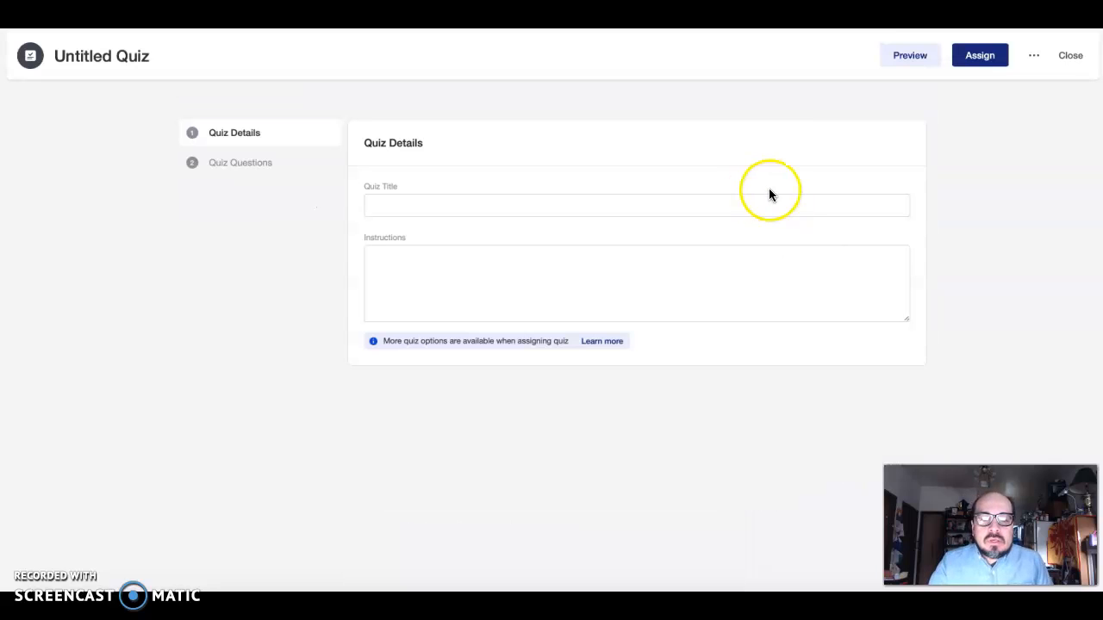
pyautogui.click(689, 207)
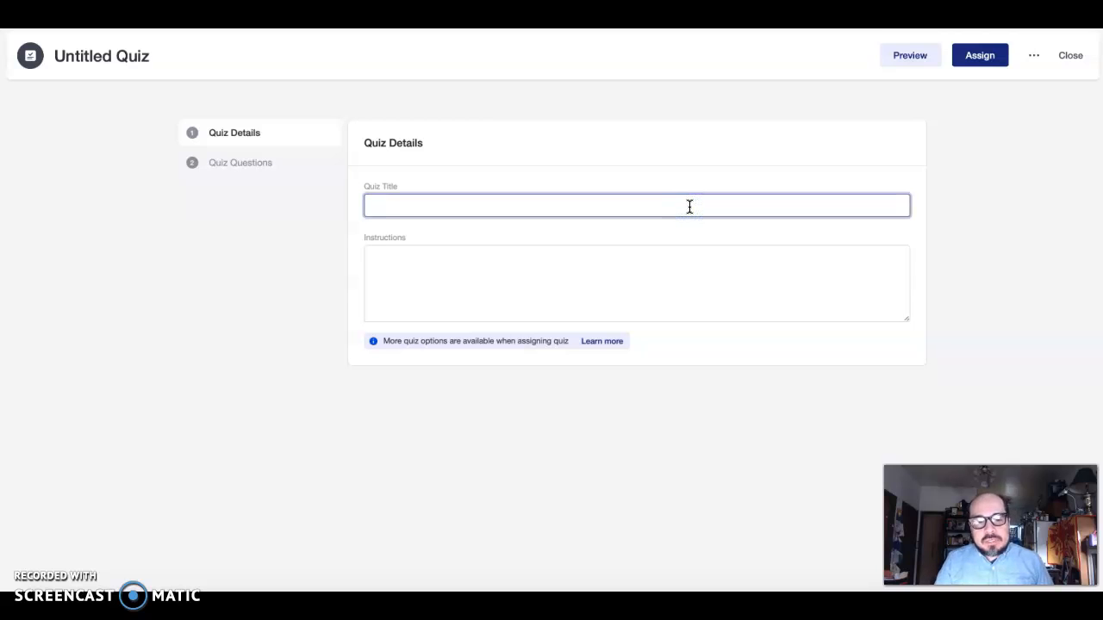
pyautogui.write('College Board Re')
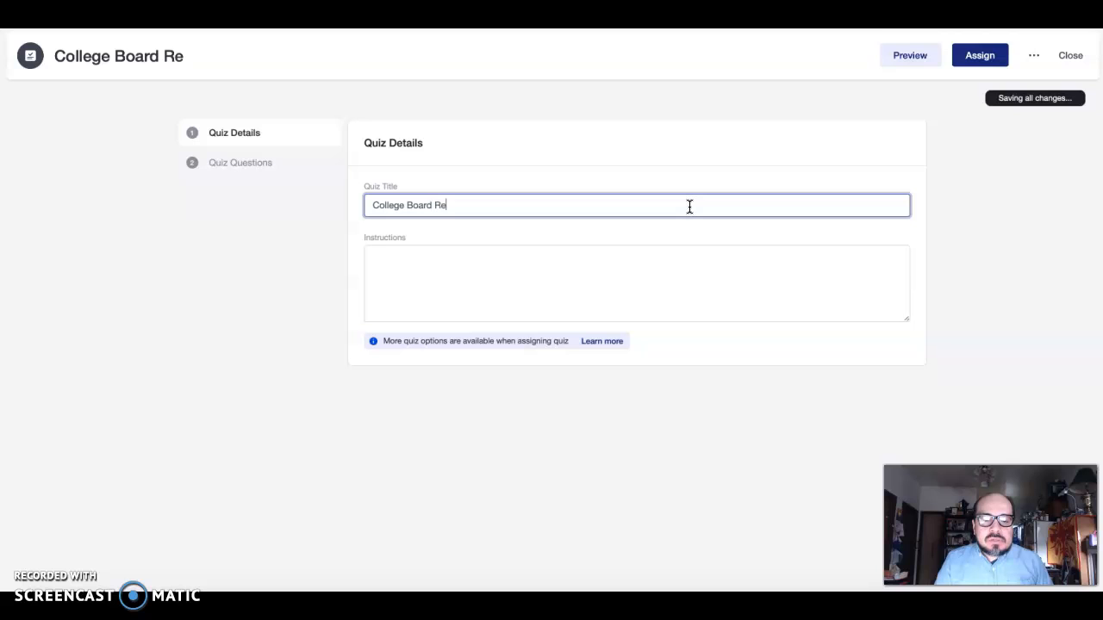
pyautogui.write('sources')
# - Enter the quiz instructions "I want to be sure you are ready to take this year's AP tests."
pyautogui.press('Tab')
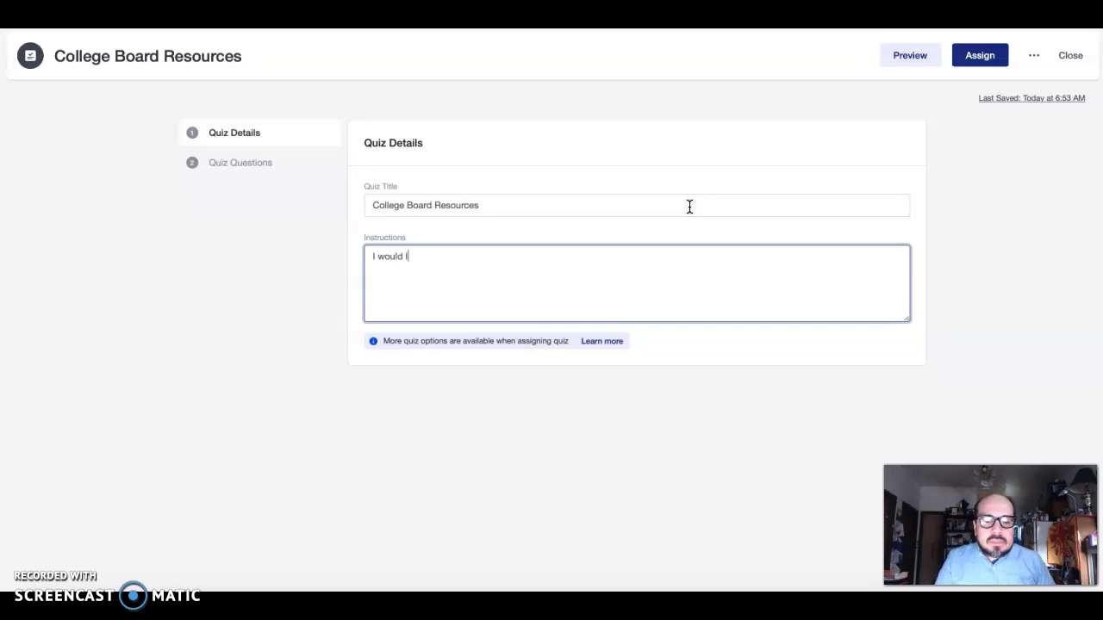
pyautogui.press('BackSpace')
pyautogui.press('BackSpace')
pyautogui.press('BackSpace')
pyautogui.write('ant to')
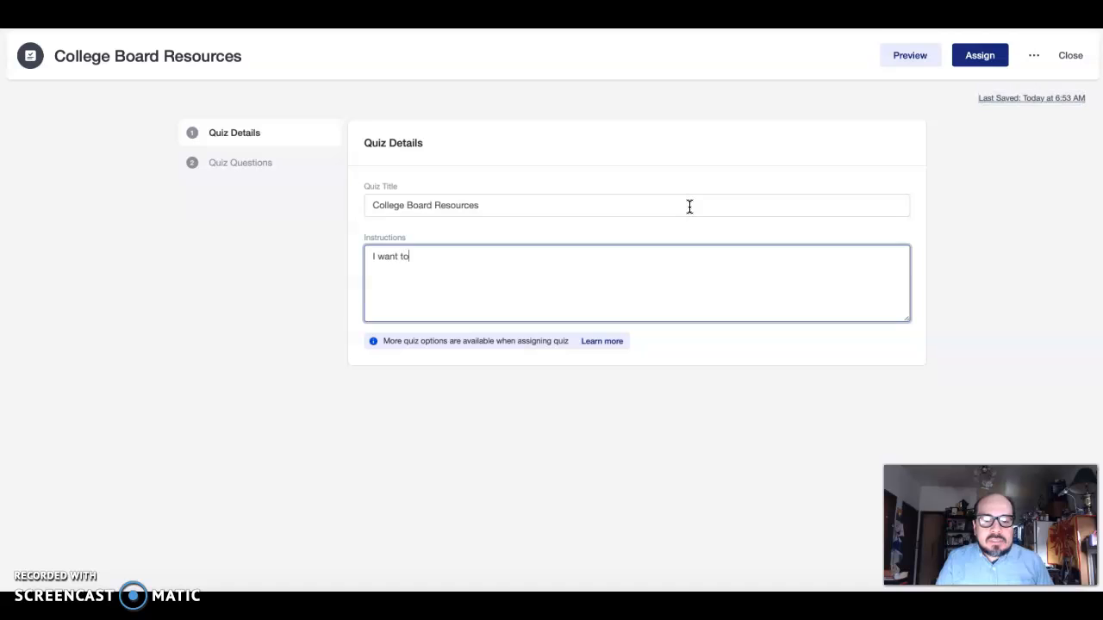
pyautogui.write(' be sure you')
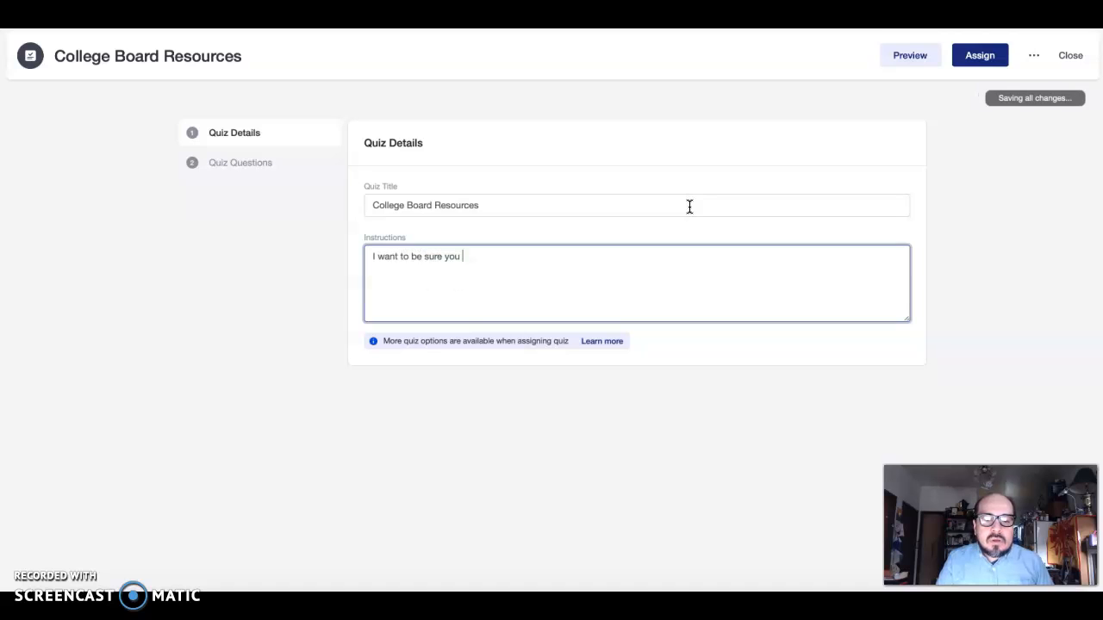
pyautogui.write(' are ready to ')
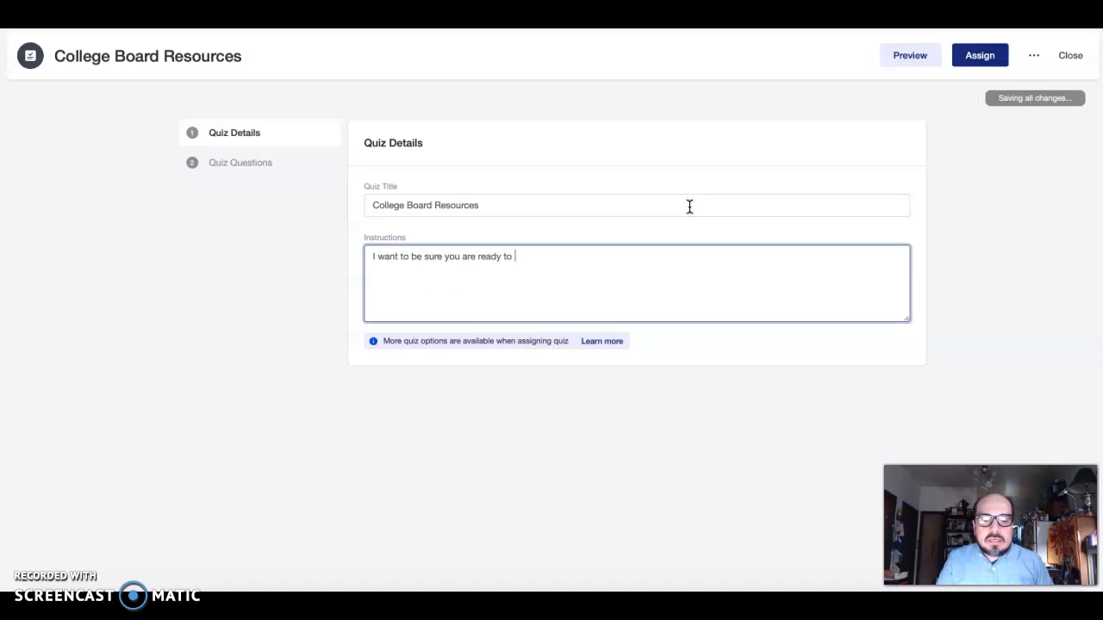
pyautogui.write("take this year's AP tests.")
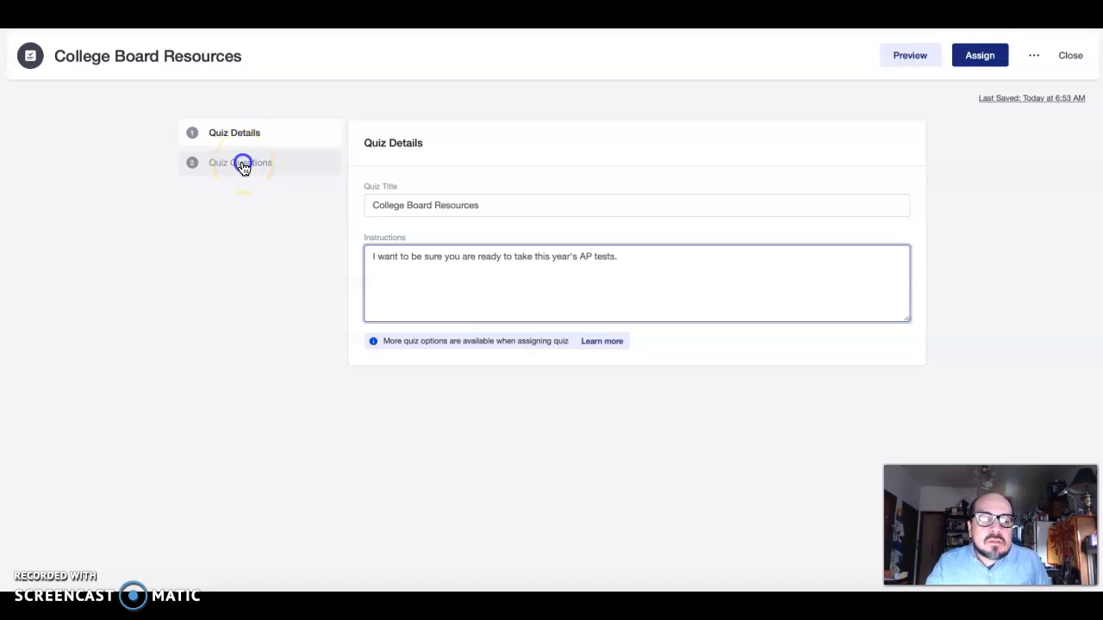
# - Open the quiz questions alongside the notes with the prepared questions and set question 1's type to True/False
pyautogui.click(242, 166)
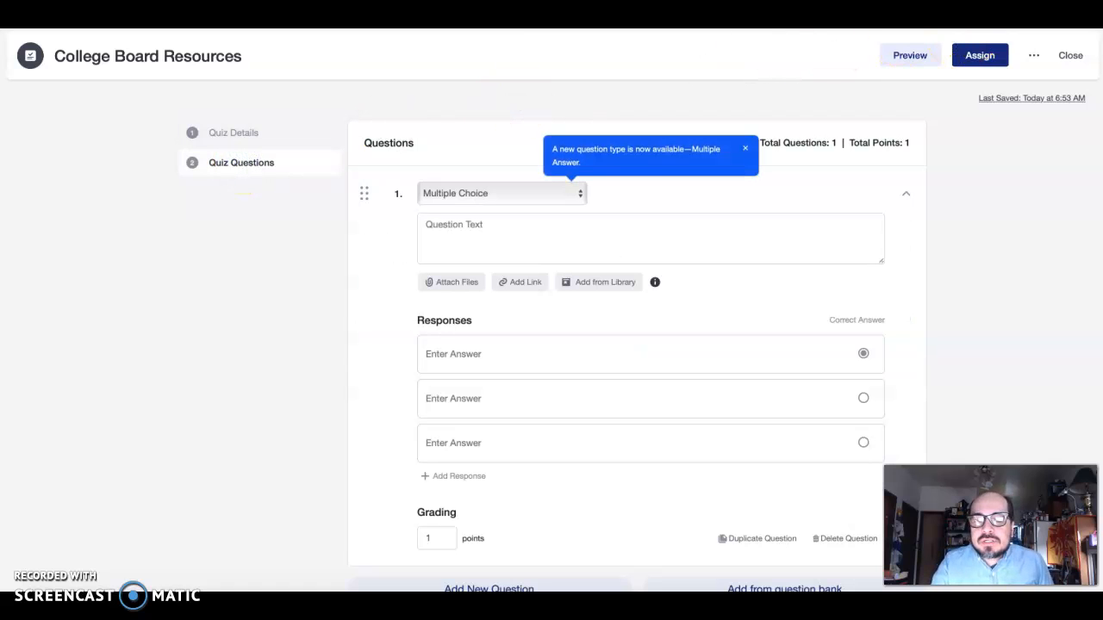
pyautogui.moveTo(1101, 310); pyautogui.dragTo(765, 310)
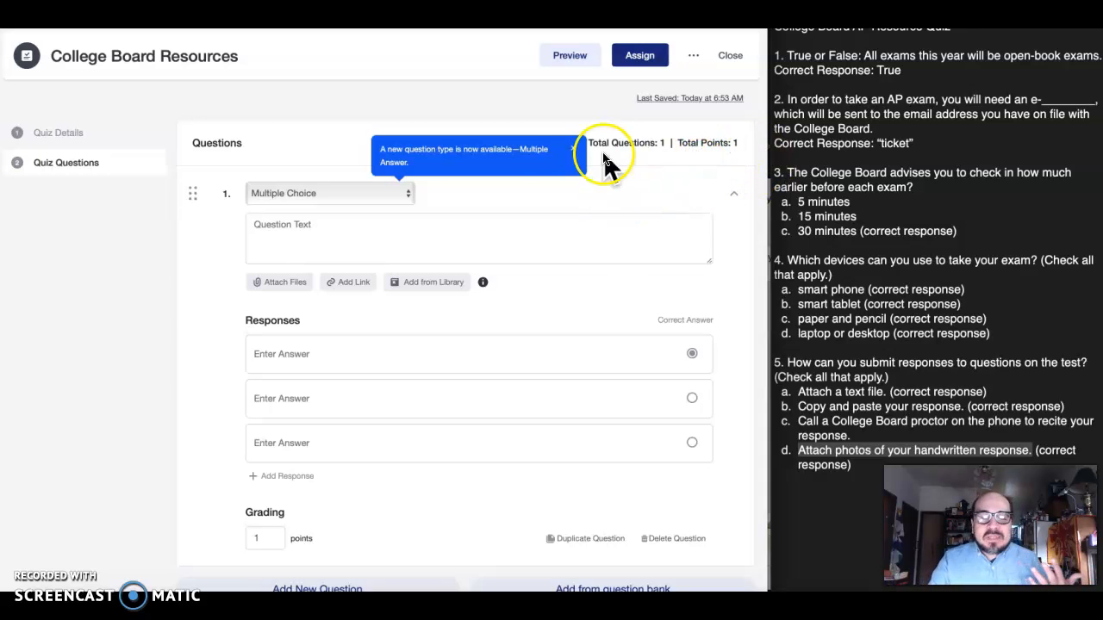
pyautogui.click(910, 117)
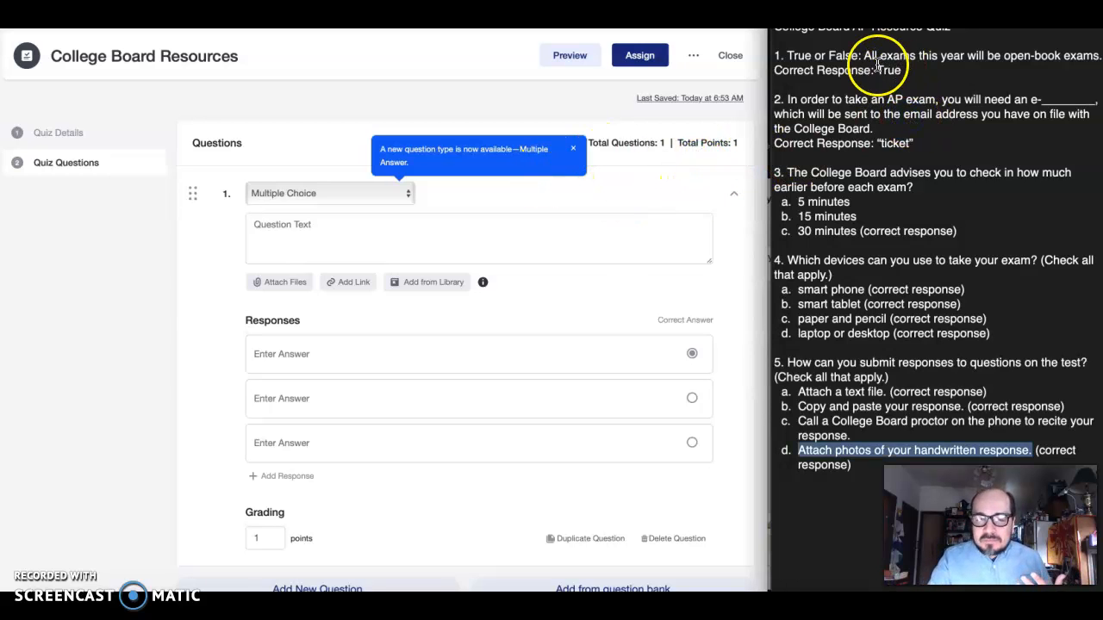
pyautogui.click(390, 199)
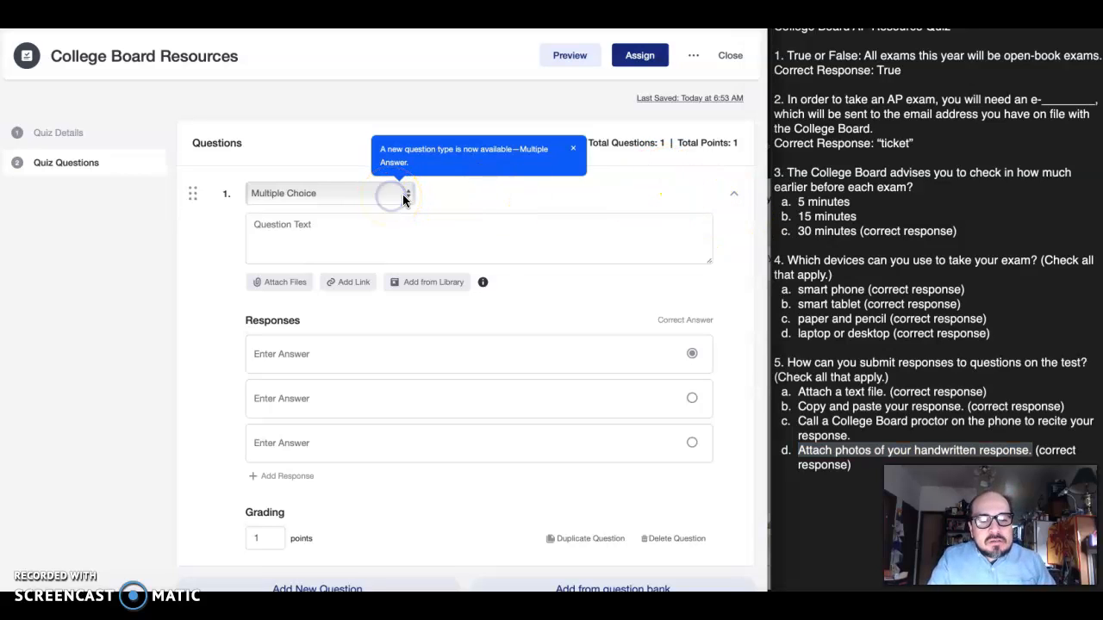
pyautogui.click(402, 196)
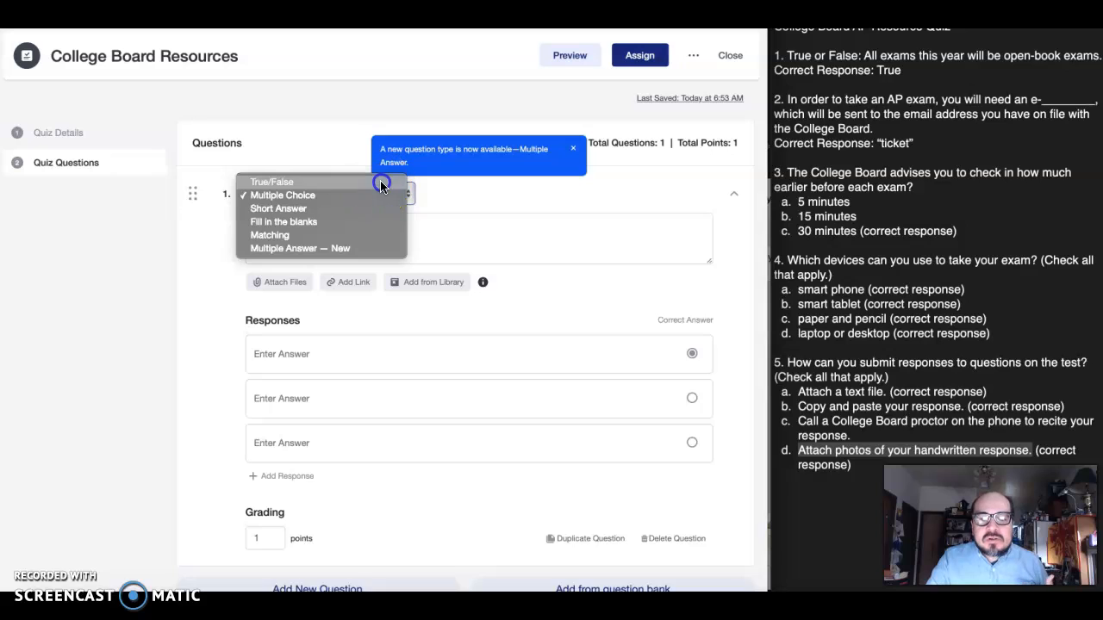
pyautogui.click(380, 183)
# - Copy "All exams this year will be open-book exams." from the notes into question 1's text
pyautogui.click(884, 65)
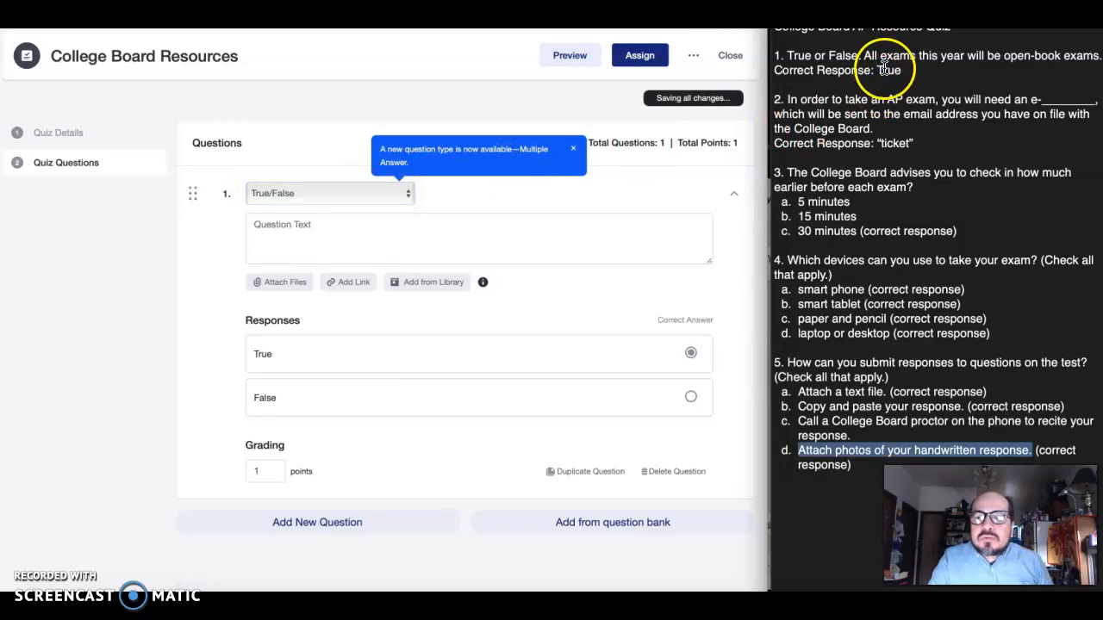
pyautogui.moveTo(864, 56); pyautogui.dragTo(1091, 56)
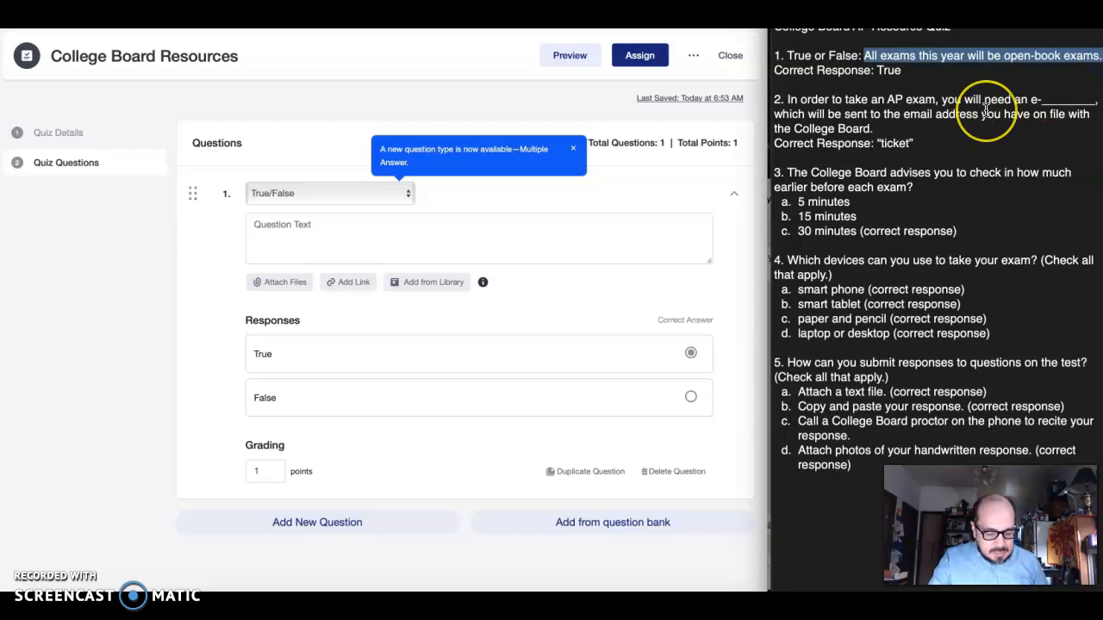
pyautogui.click(420, 229)
pyautogui.write('All exams this year will be open-book exams.')
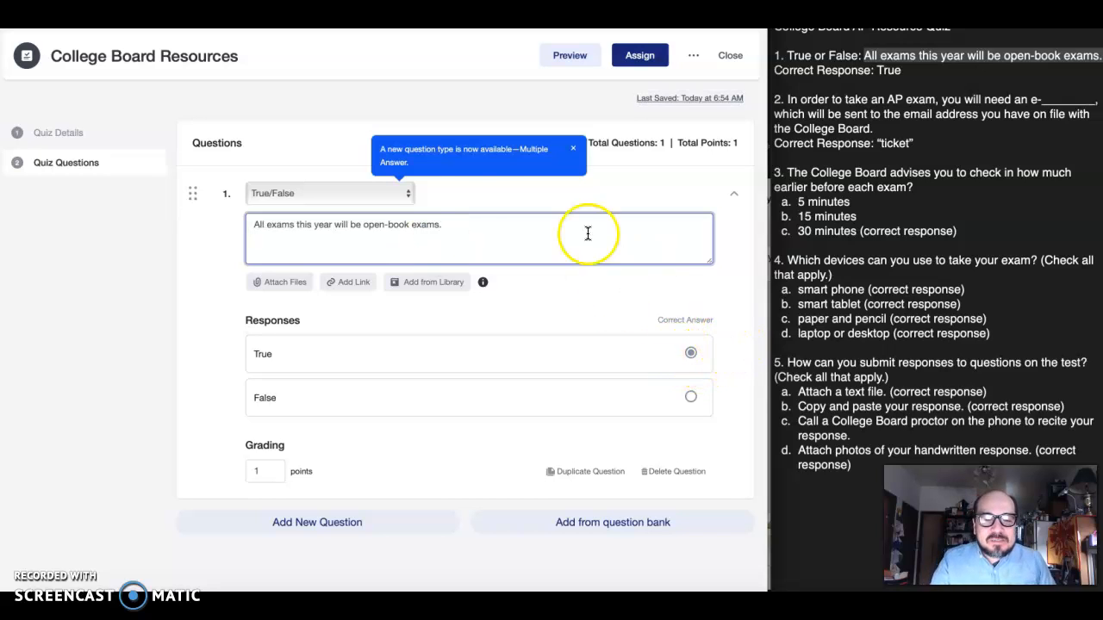
pyautogui.moveTo(448, 226); pyautogui.dragTo(216, 217)
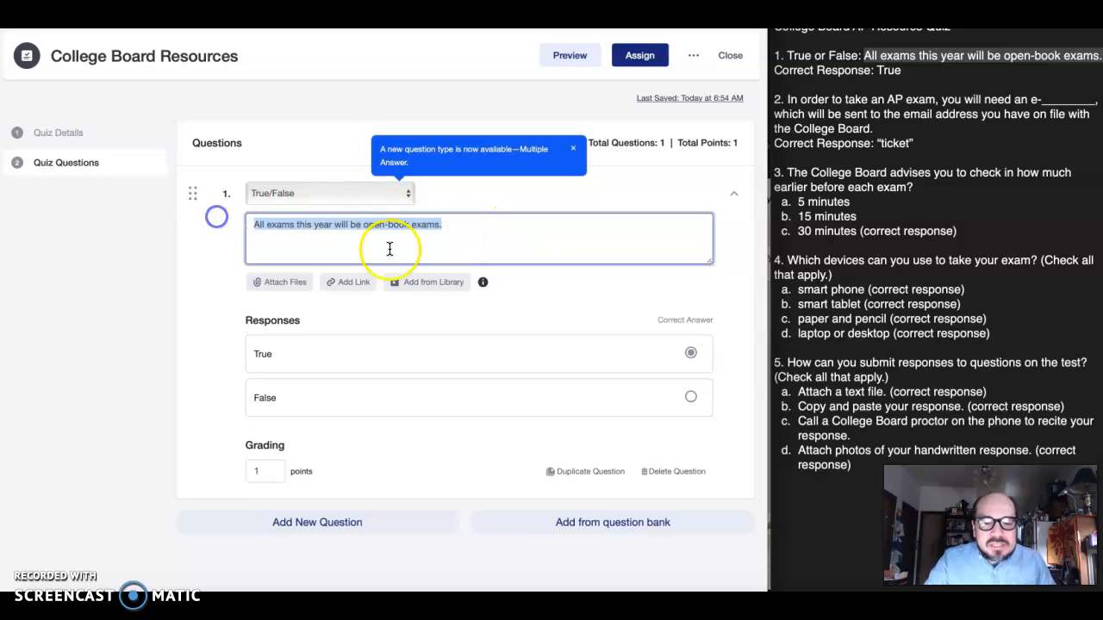
pyautogui.click(733, 342)
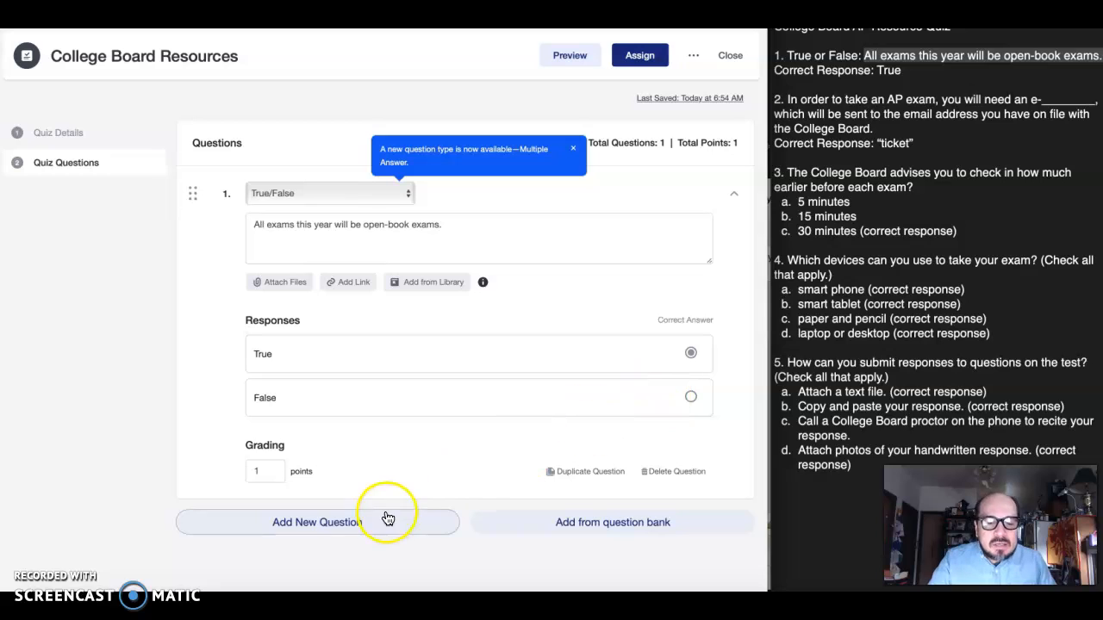
# - Add a second question and copy in the notes' full question 2 sentence about the e-_________ needed to take an AP exam
pyautogui.click(349, 527)
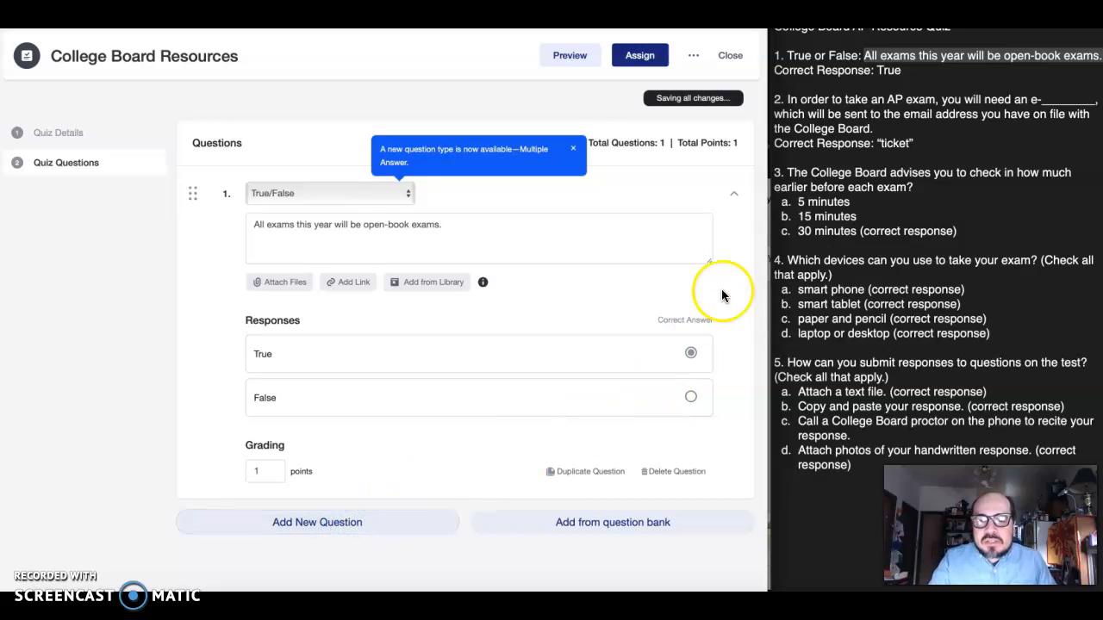
pyautogui.click(787, 100)
pyautogui.moveTo(788, 99); pyautogui.dragTo(895, 126)
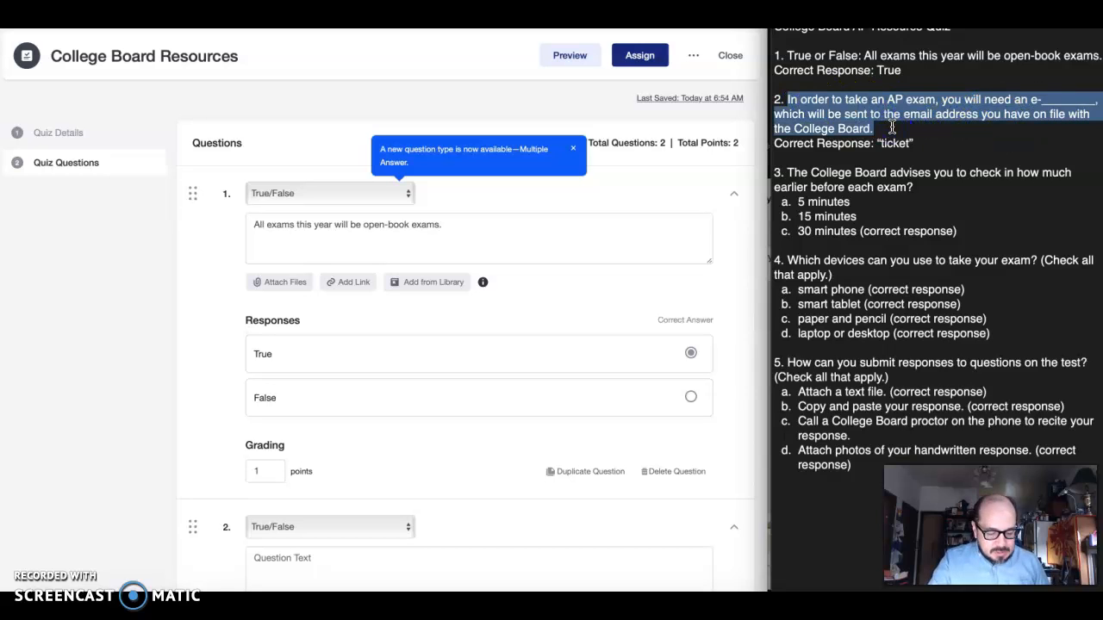
pyautogui.scroll(-5, 727, 256)
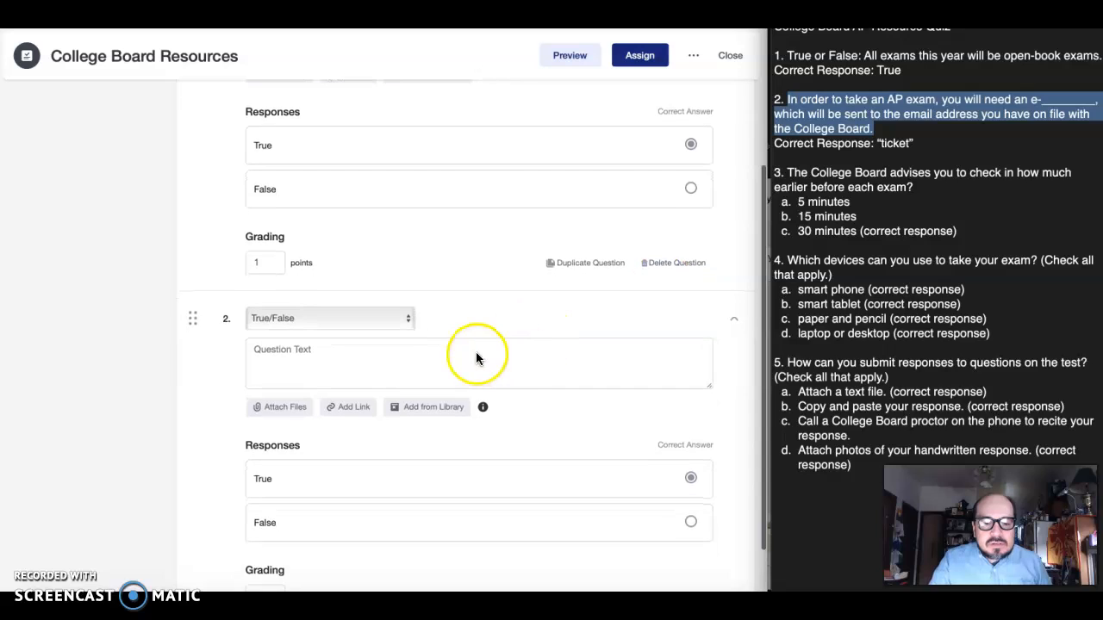
pyautogui.click(475, 353)
pyautogui.click(476, 353)
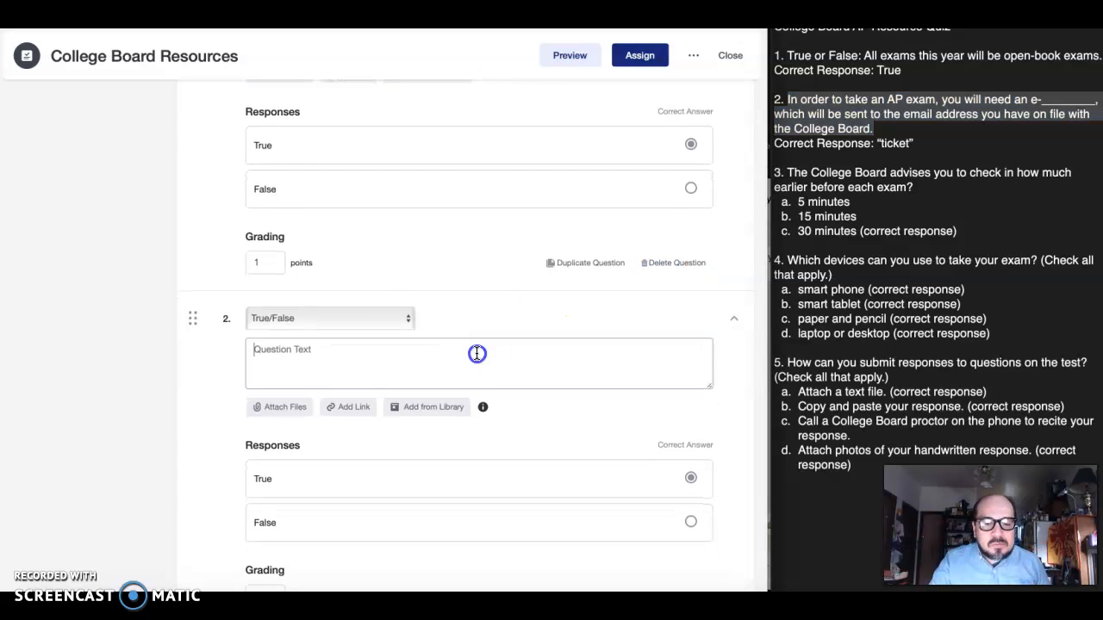
pyautogui.write('In order to take an AP exam, you will need an e-_________, which will be sent to the email address you have on file with the College Board.')
# - Shorten the blank after "e-" to a single underscore and change question 2's type to Fill in the blanks
pyautogui.click(491, 351)
pyautogui.moveTo(491, 351); pyautogui.dragTo(456, 352)
pyautogui.write('_')
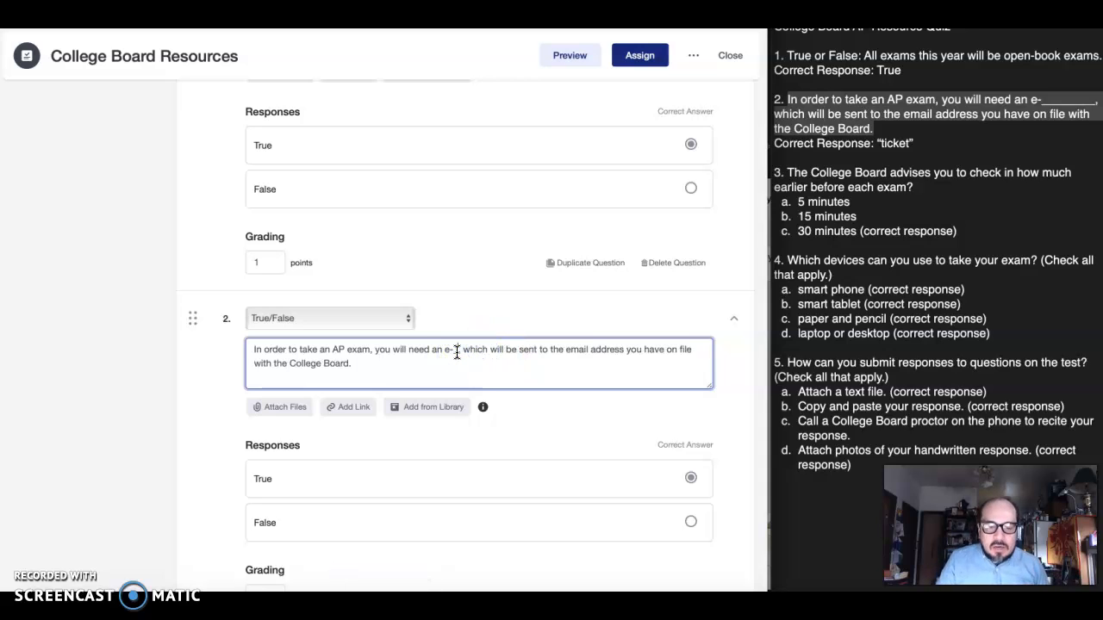
pyautogui.click(360, 320)
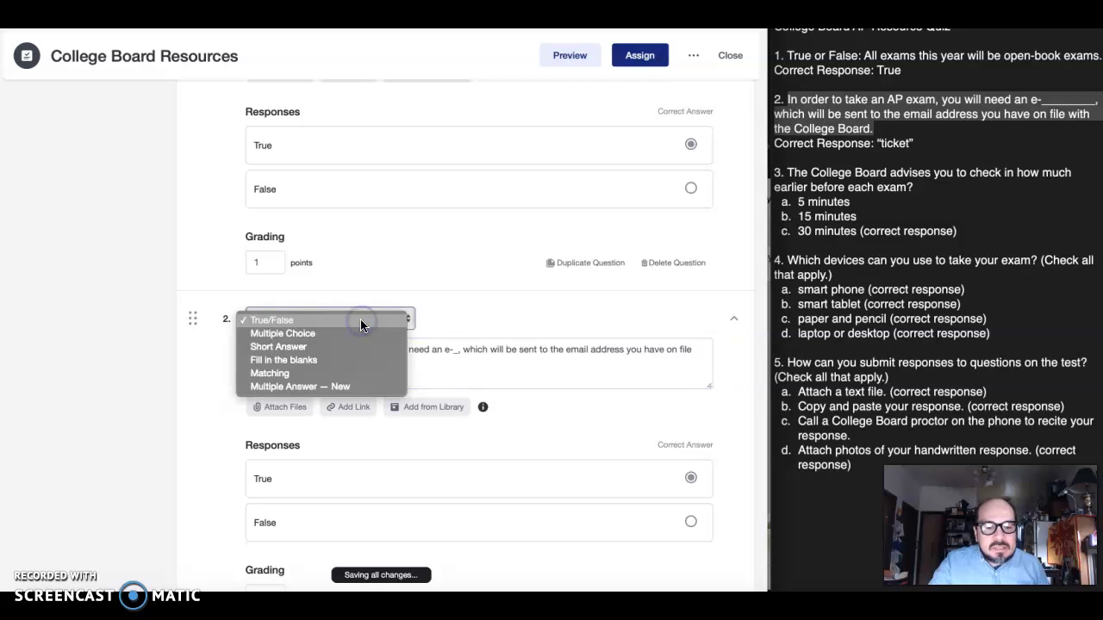
pyautogui.click(341, 361)
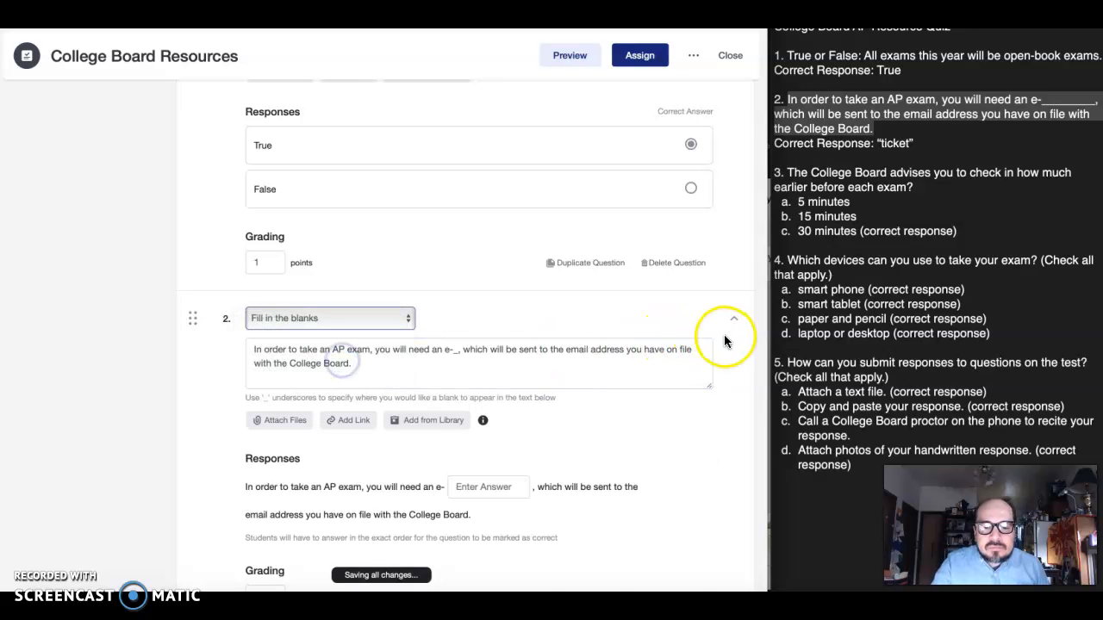
# - Enter "ticket" as the correct answer for the blank in question 2
pyautogui.scroll(-2, 724, 334)
pyautogui.click(498, 417)
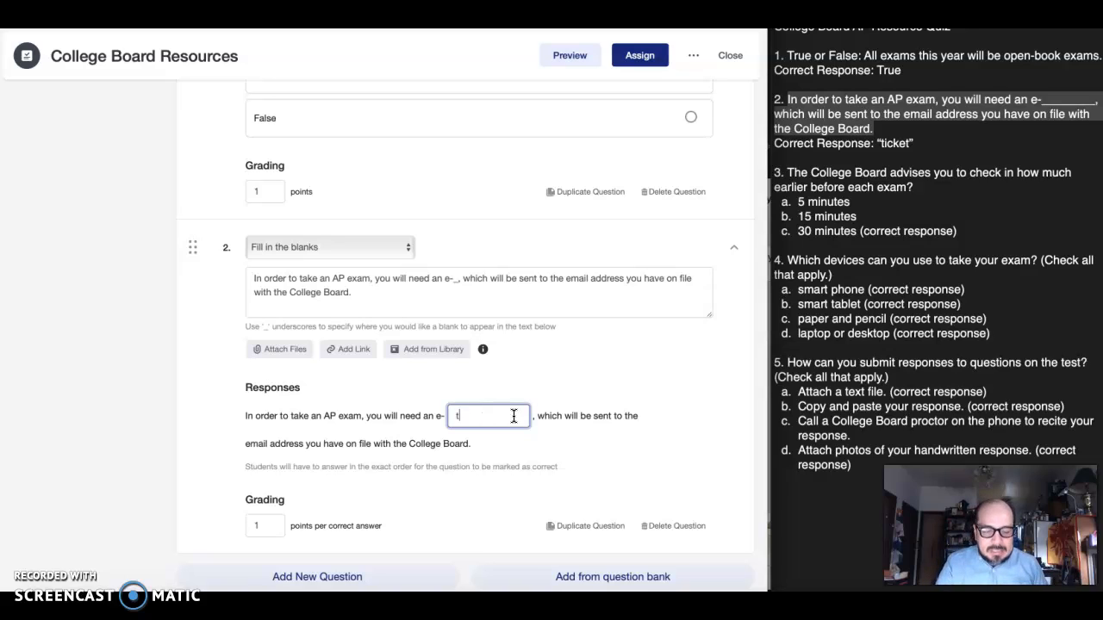
pyautogui.write('et')
pyautogui.click(742, 379)
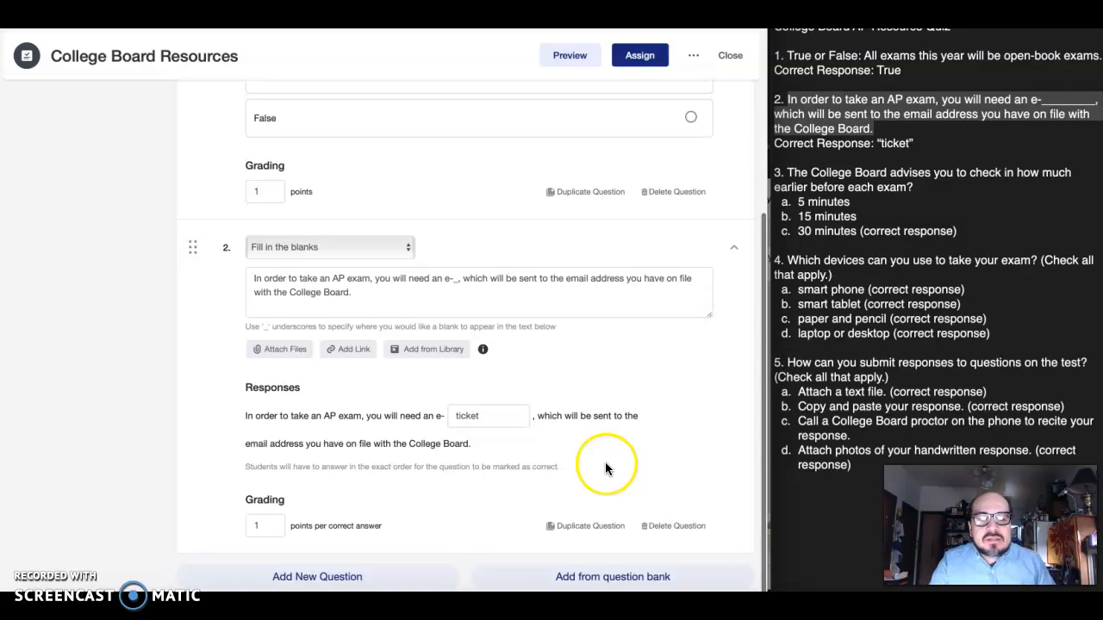
# - Add a third question and set its type to Multiple Choice
pyautogui.click(358, 577)
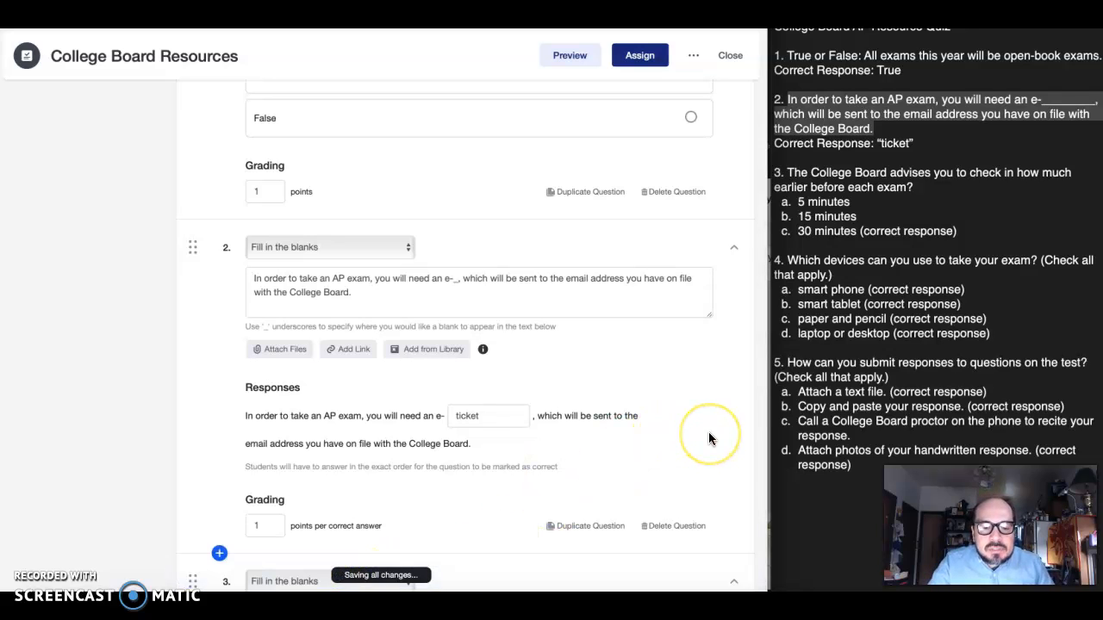
pyautogui.scroll(-4, 708, 438)
pyautogui.click(381, 308)
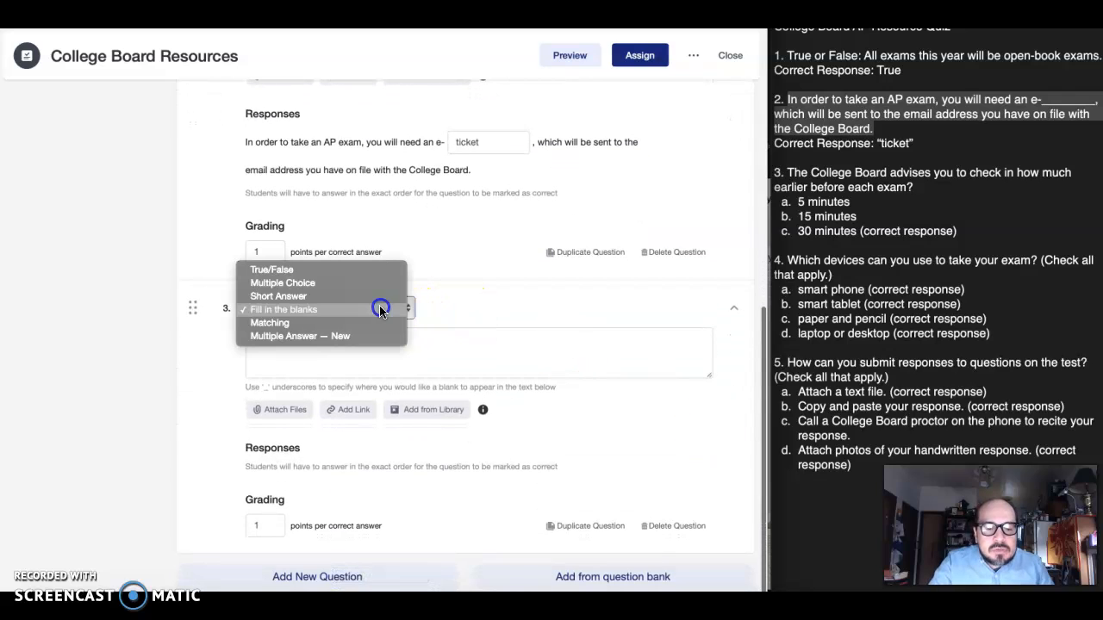
pyautogui.click(365, 281)
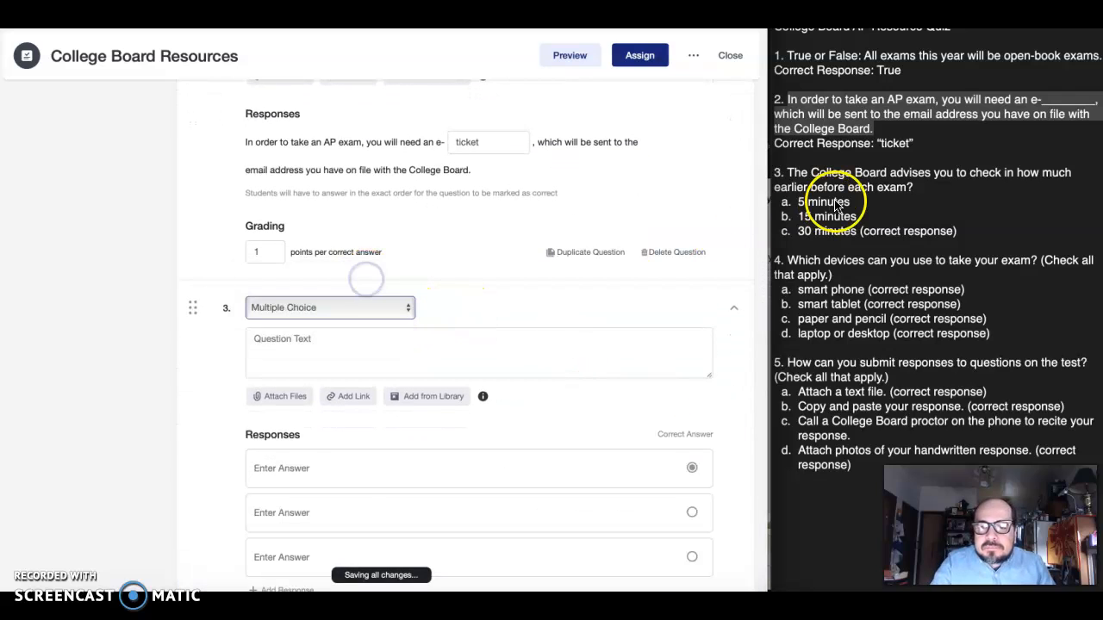
# - Copy "The College Board advises you to check in how much earlier before each exam?" from the notes into question 3's text
pyautogui.moveTo(918, 188); pyautogui.dragTo(785, 174)
pyautogui.hotkey('ctrl', 'c')
pyautogui.click(446, 344)
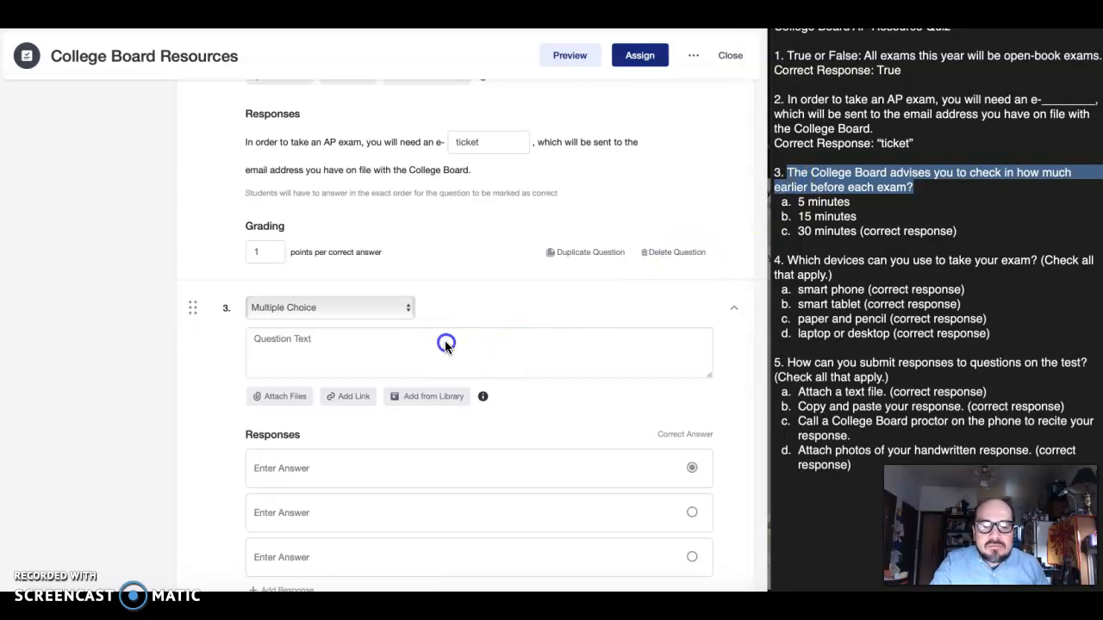
pyautogui.hotkey('ctrl', 'v')
# - Enter "5 minutes" as the first response of question 3
pyautogui.scroll(-3, 641, 347)
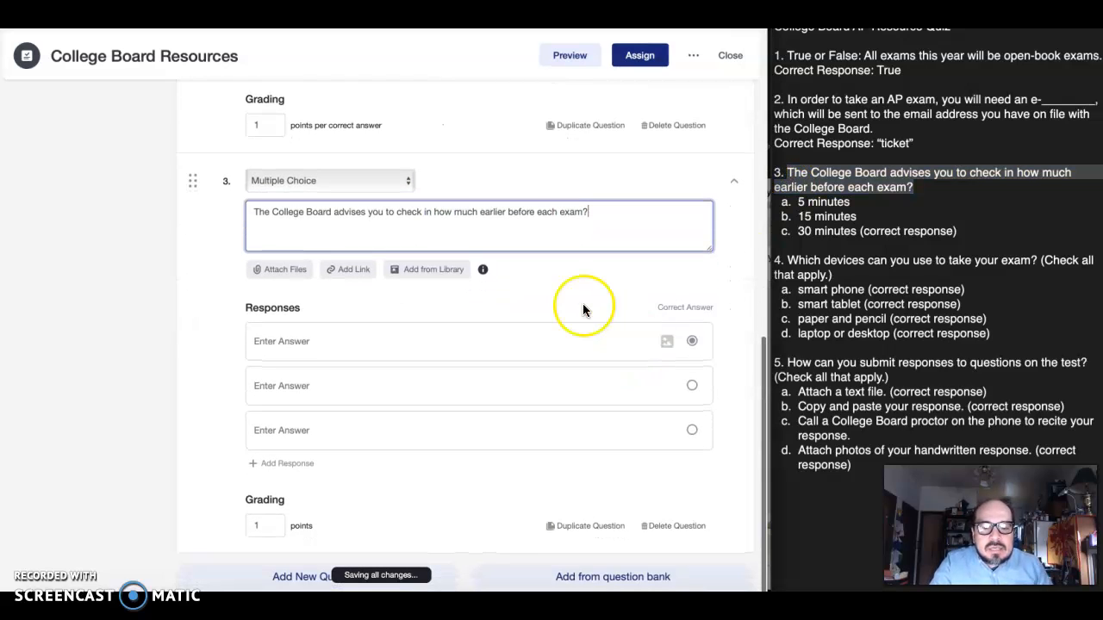
pyautogui.click(472, 342)
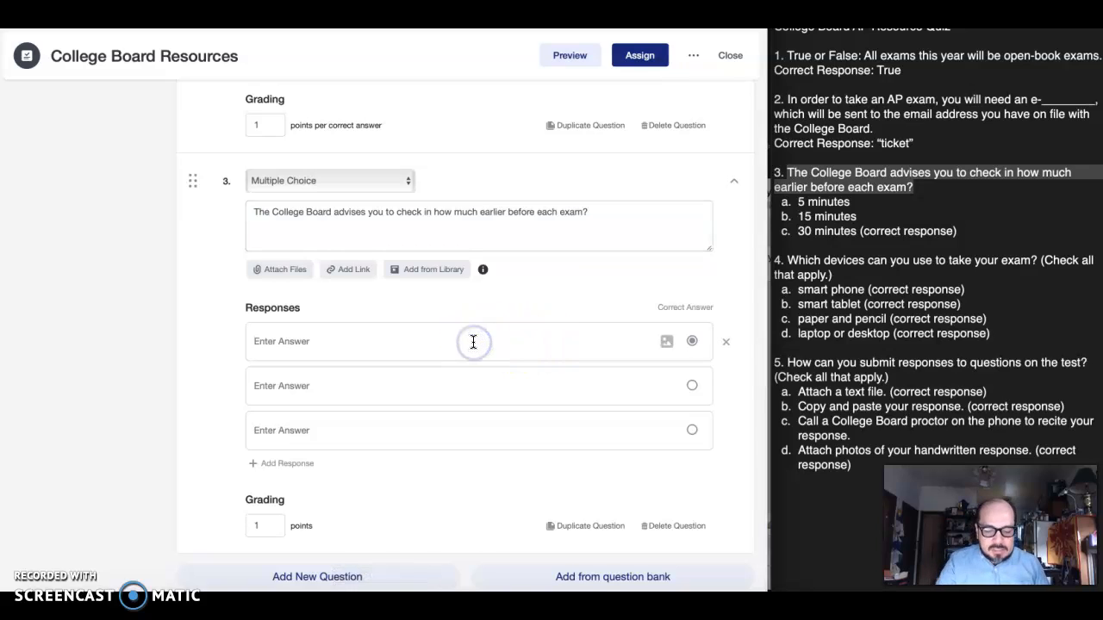
pyautogui.write('5 m')
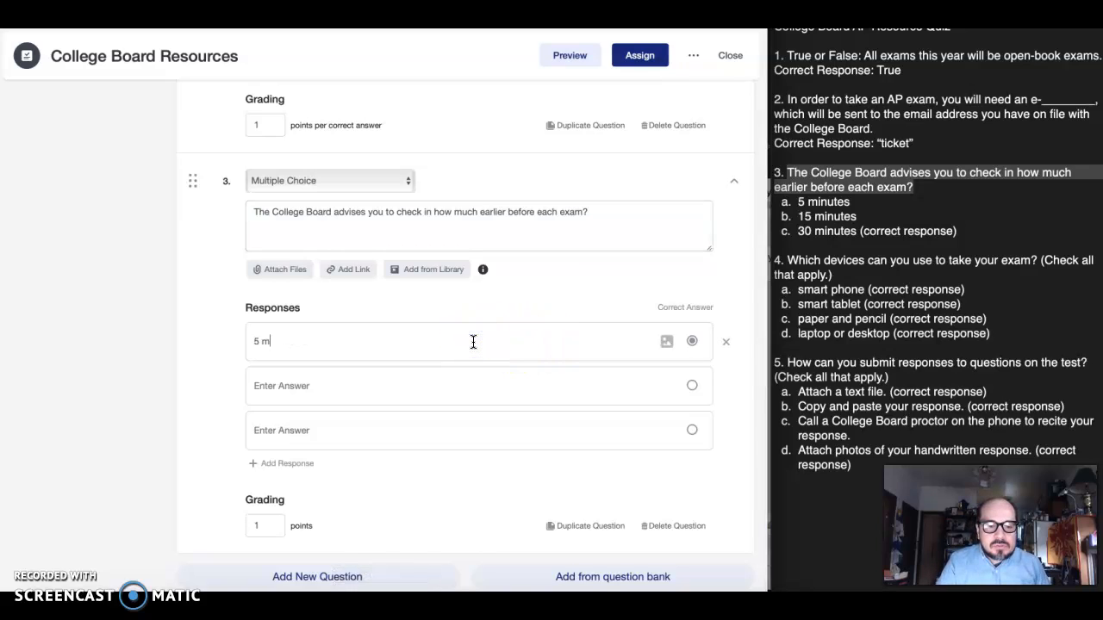
pyautogui.write('inutes')
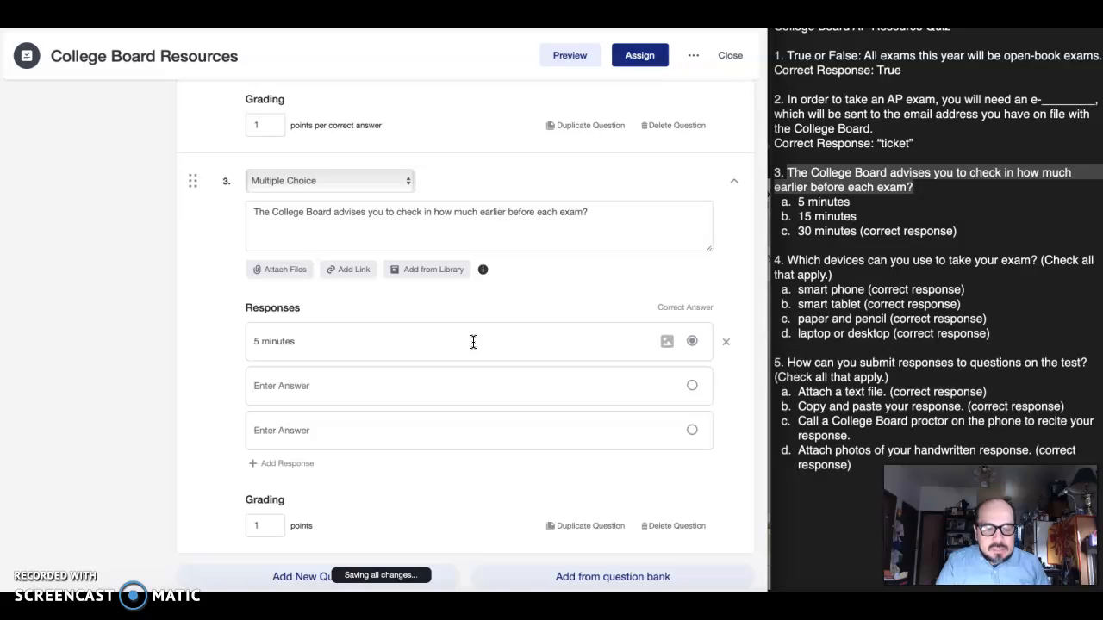
# - Enter "15 minutes" and "30 minutes" as question 3's remaining responses, marking "30 minutes" as the correct answer
pyautogui.press('Tab')
pyautogui.write('30')
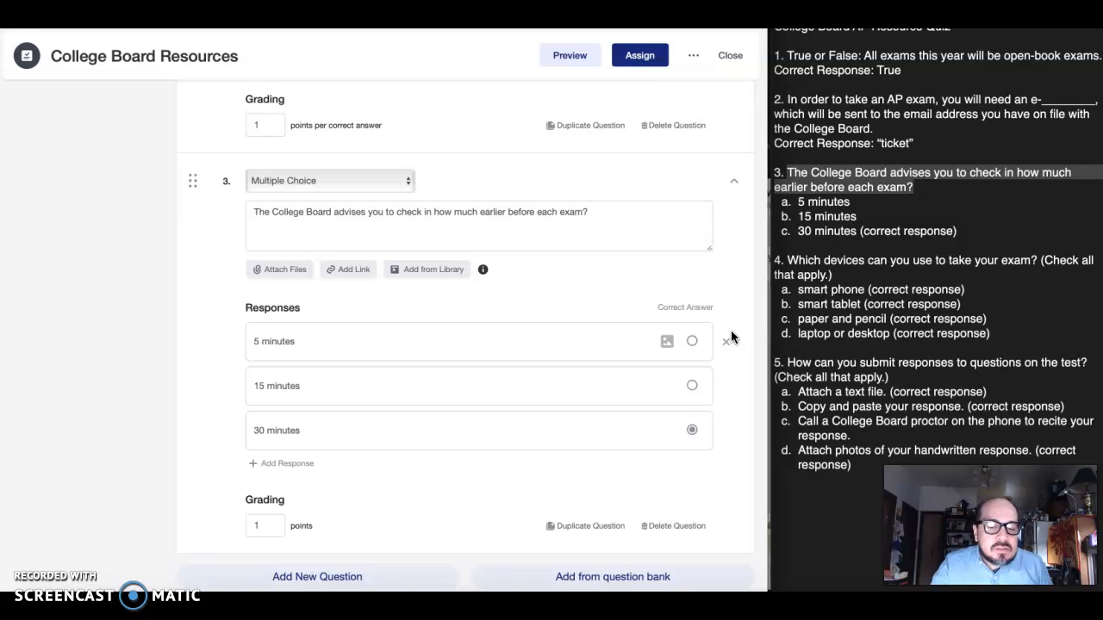
# - Add a fourth question and set its type to Multiple Answer
pyautogui.click(330, 580)
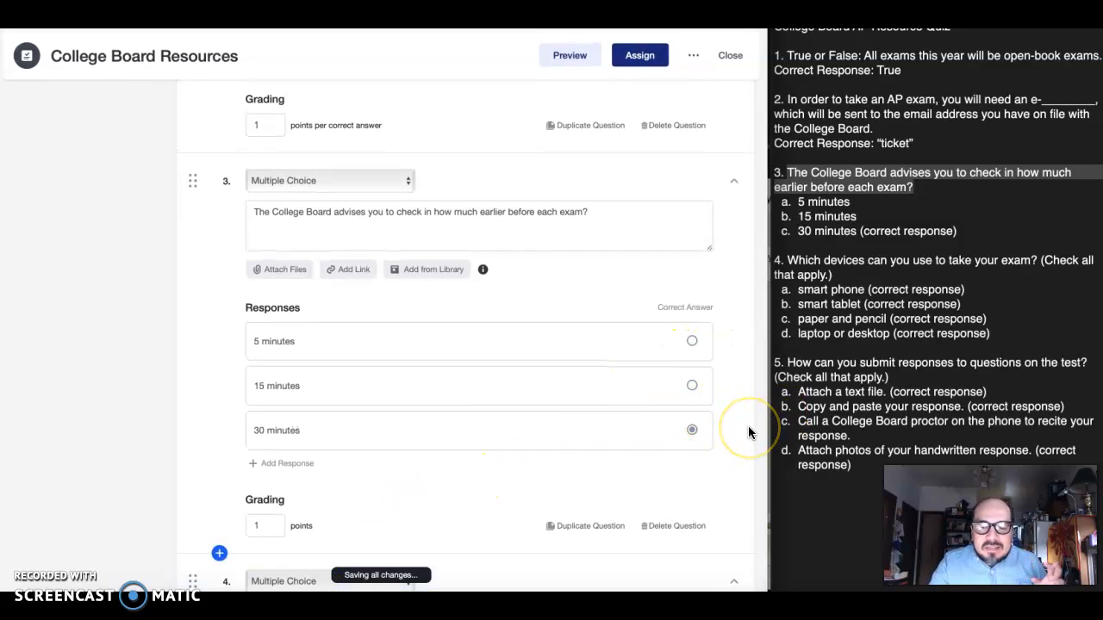
pyautogui.scroll(-4, 747, 426)
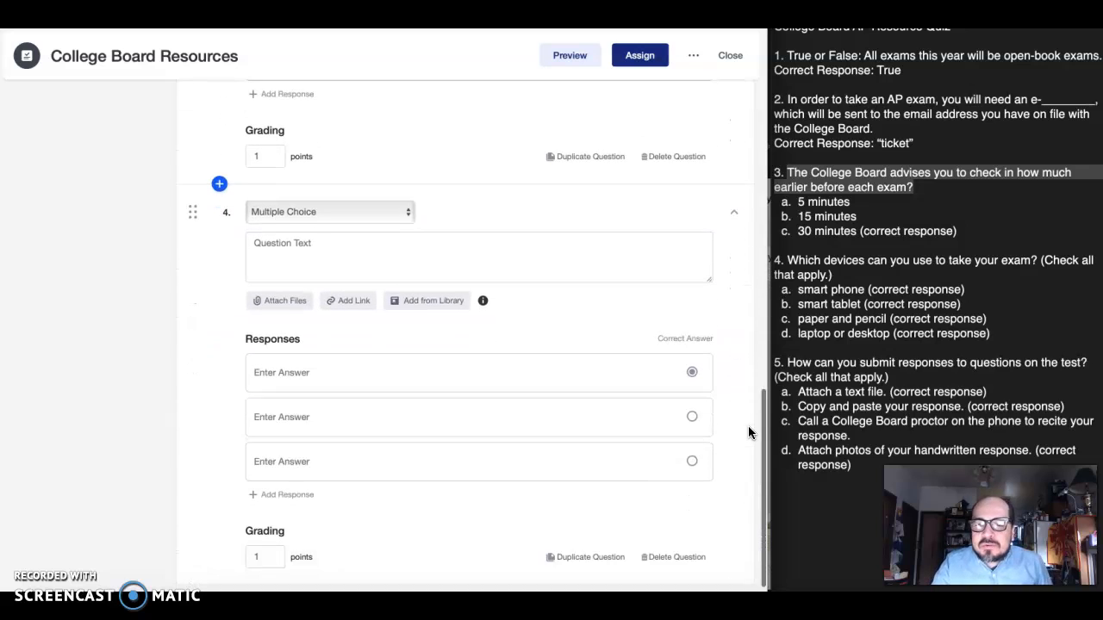
pyautogui.scroll(-1, 748, 426)
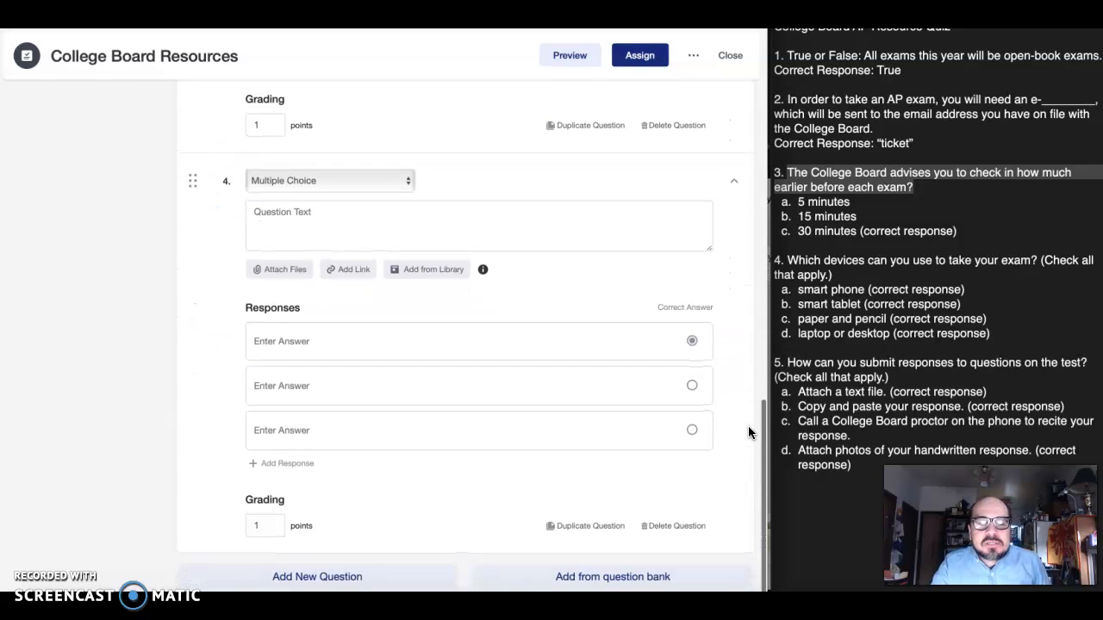
pyautogui.click(381, 183)
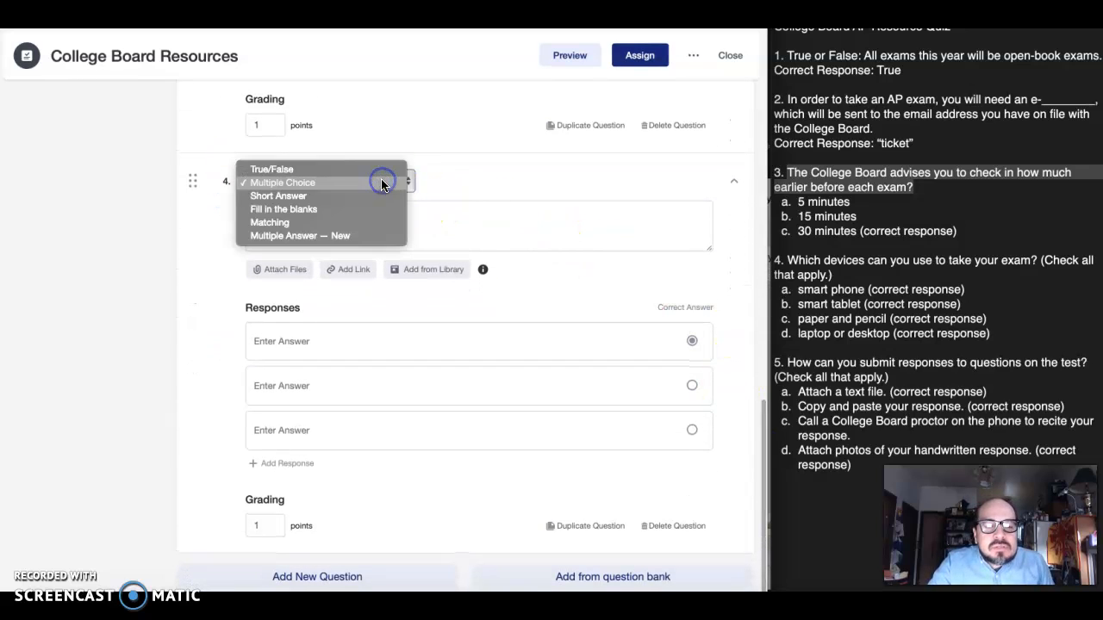
pyautogui.click(362, 235)
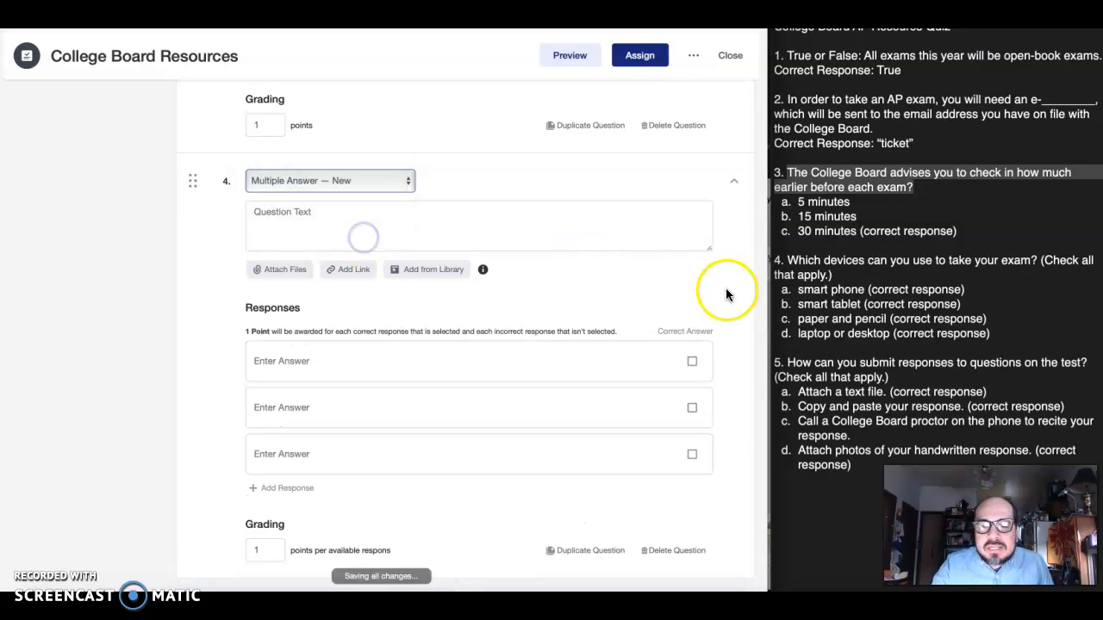
# - Copy "Which devices can you use to take your exam? (Check all that apply.)" from the notes into question 4's text
pyautogui.click(851, 268)
pyautogui.moveTo(787, 260); pyautogui.dragTo(840, 270)
pyautogui.hotkey('ctrl', 'c')
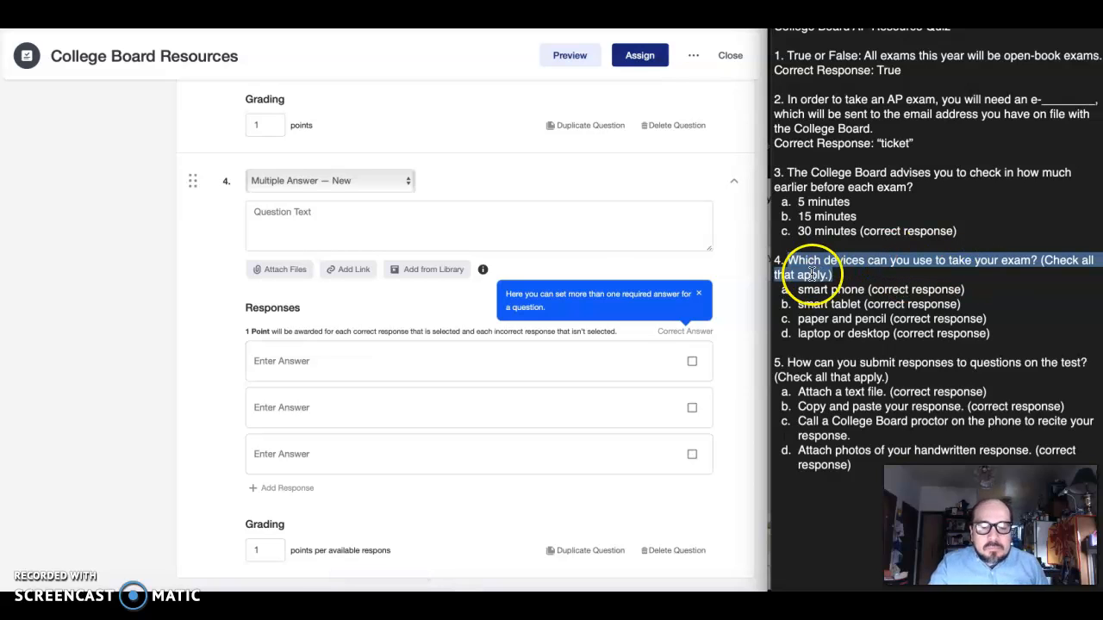
pyautogui.click(535, 215)
pyautogui.hotkey('ctrl', 'v')
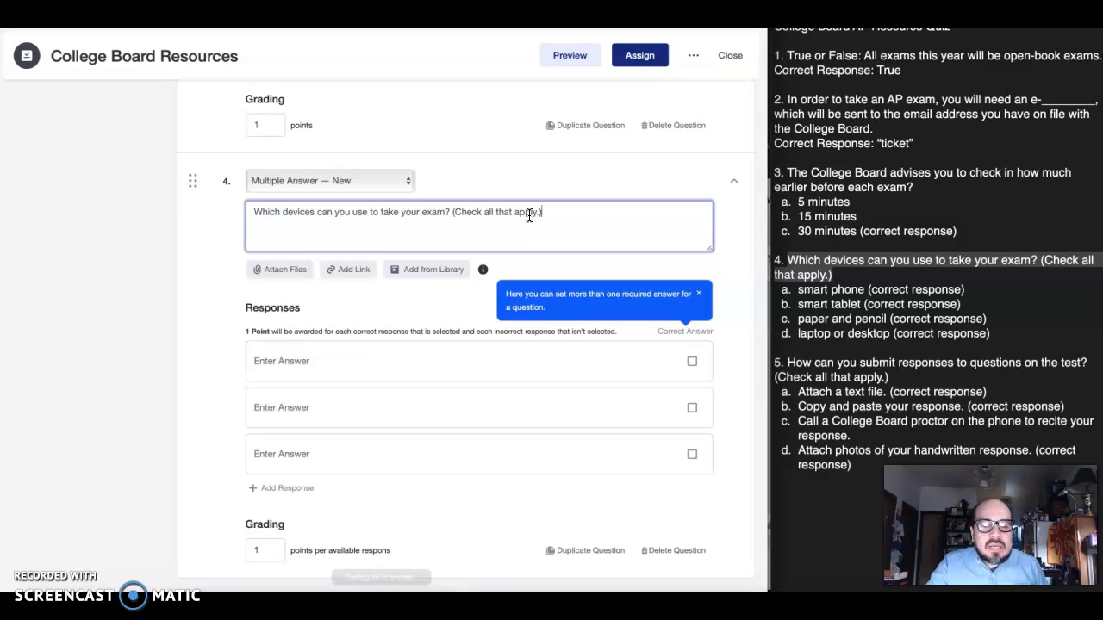
# - Enter "smart phone", "smart tablet", "paper and pencil" and an added fourth response, "laptop or desktop", for question 4
pyautogui.click(465, 357)
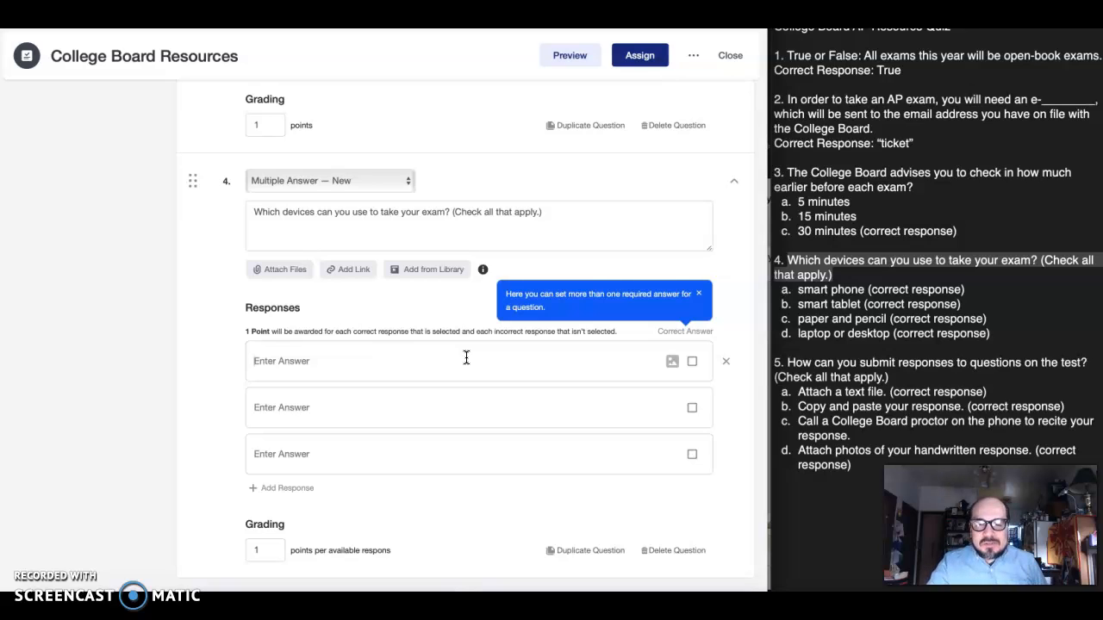
pyautogui.write('smar')
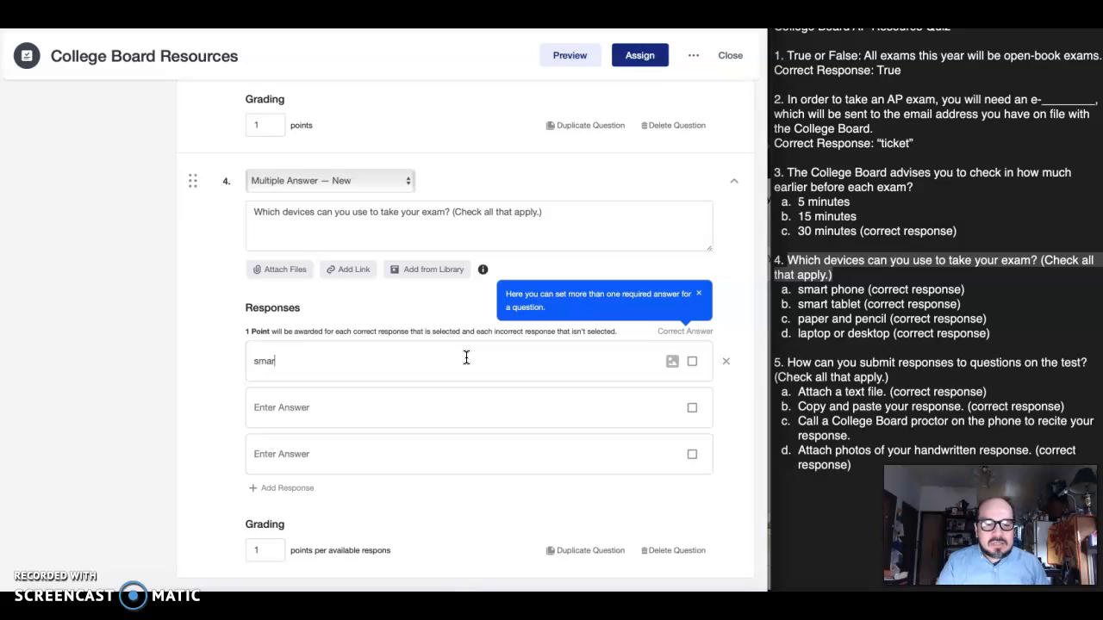
pyautogui.write('t phone')
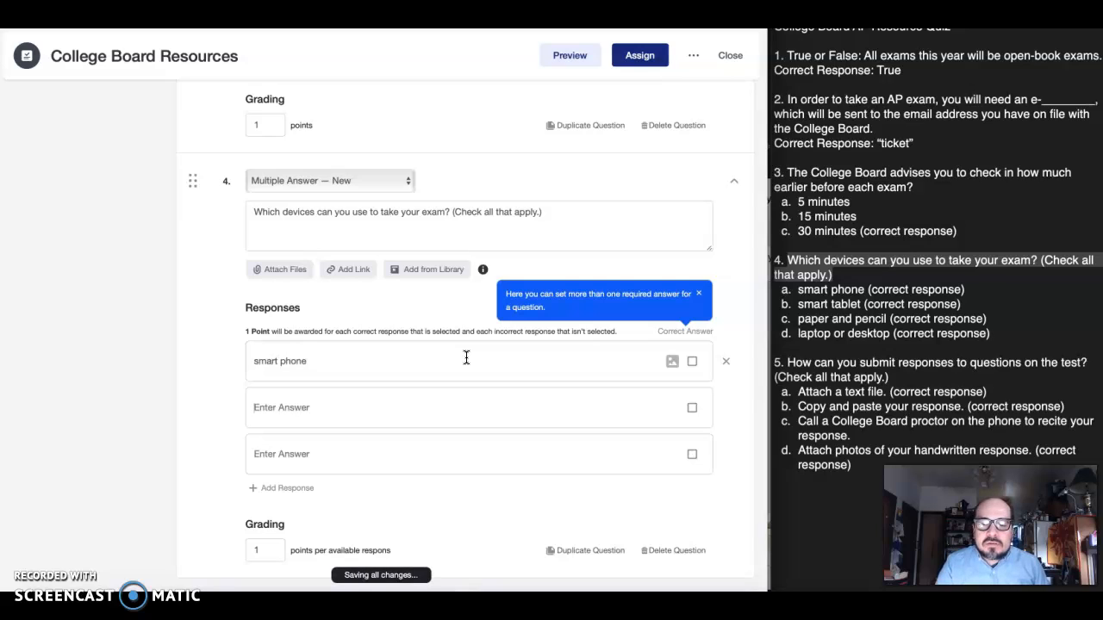
pyautogui.press('Tab')
pyautogui.write('sm')
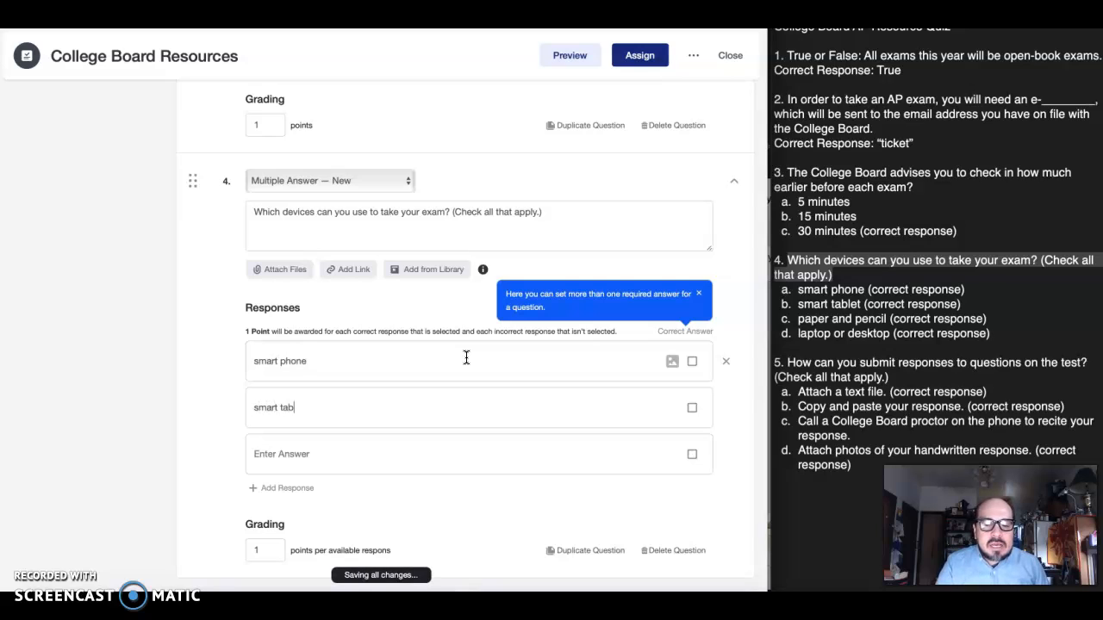
pyautogui.press('Tab')
pyautogui.write('paper and pencil')
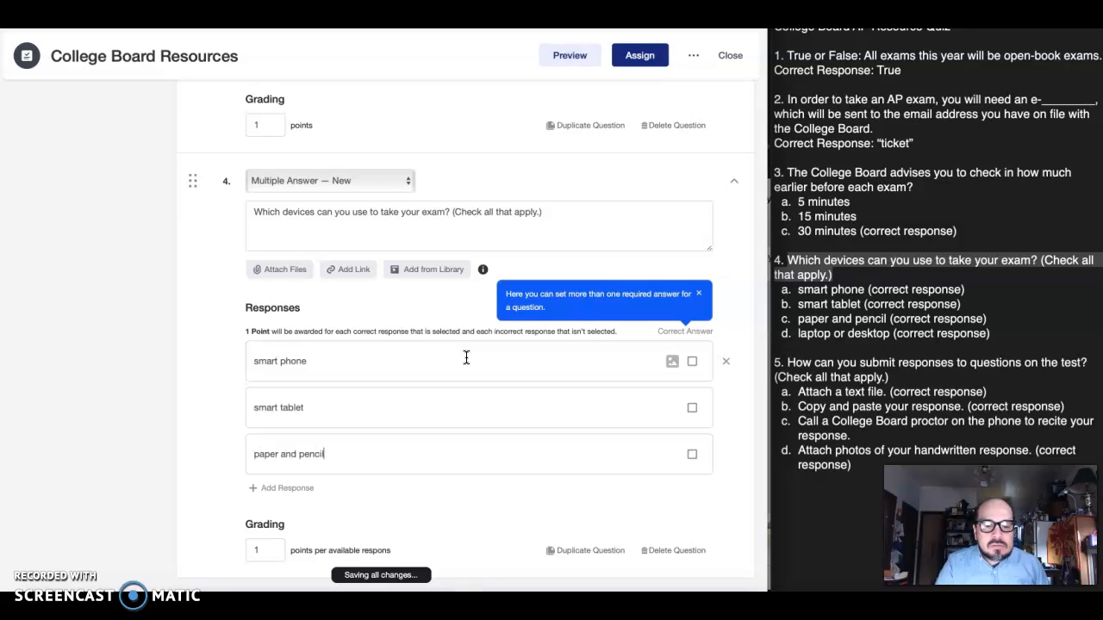
pyautogui.click(311, 488)
pyautogui.click(375, 501)
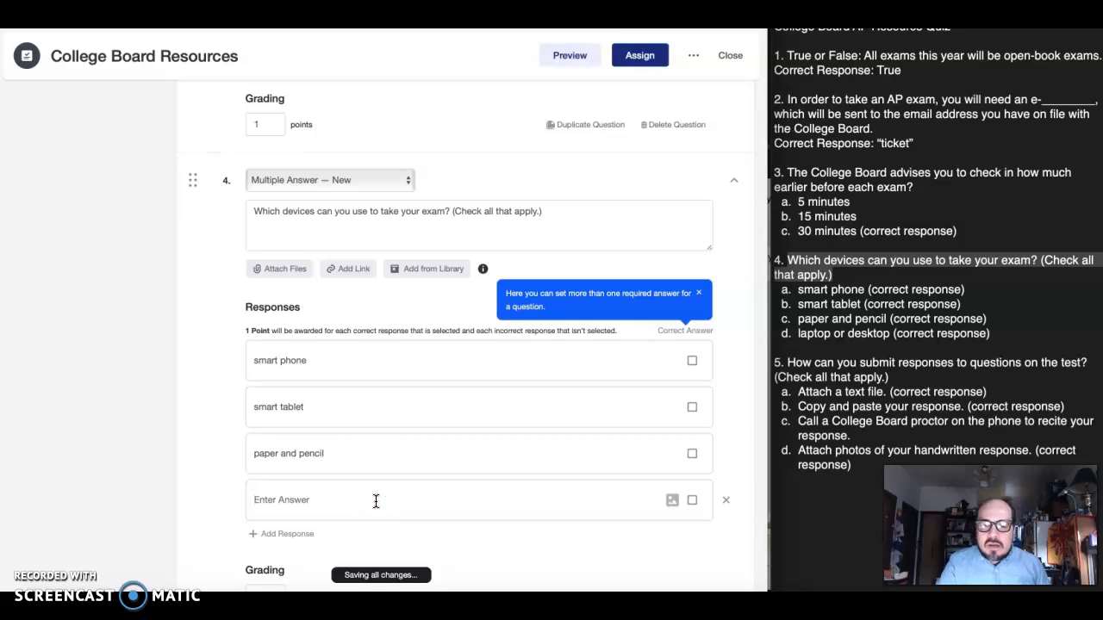
pyautogui.write('laptop or desktop')
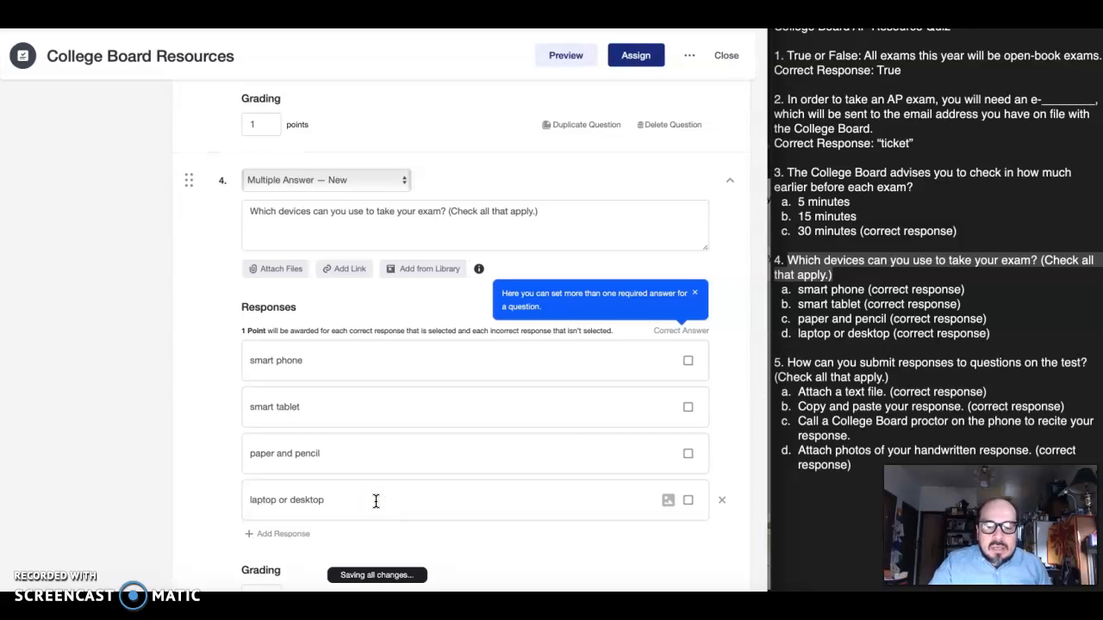
# - Mark all four responses of question 4 as correct answers
pyautogui.click(746, 376)
pyautogui.click(692, 361)
pyautogui.click(692, 408)
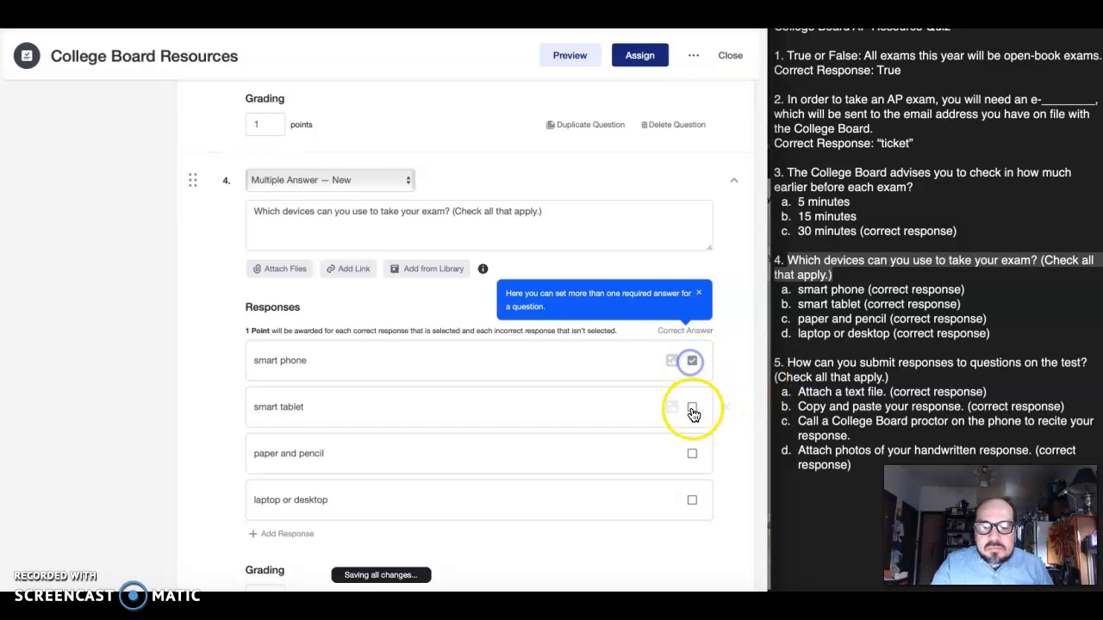
pyautogui.click(691, 454)
pyautogui.click(692, 500)
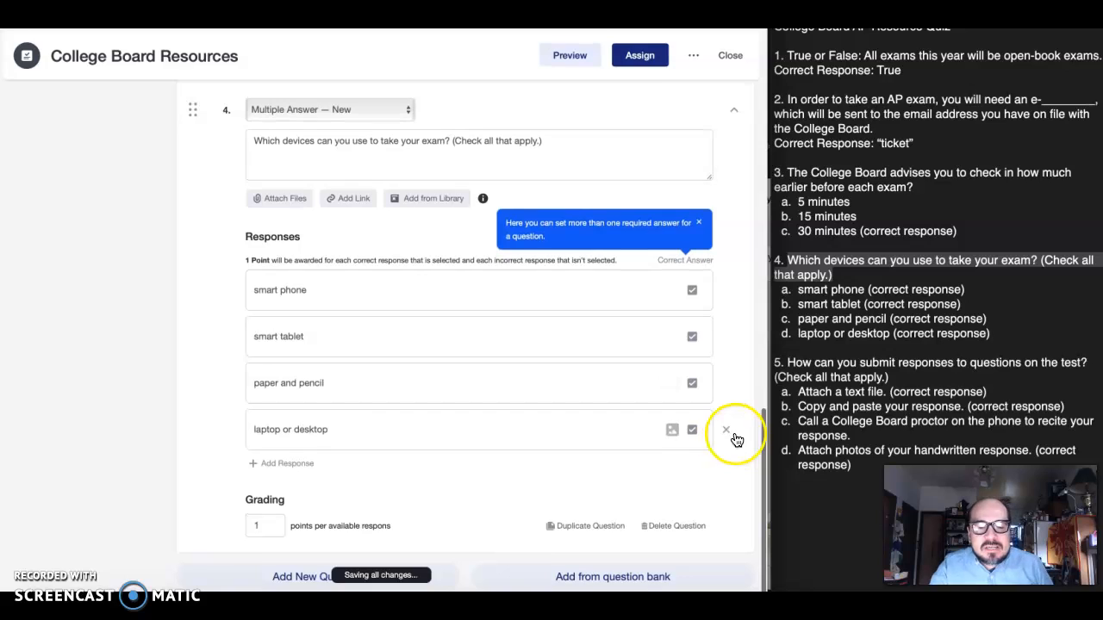
# - Add a fifth Multiple Answer question with the text "How can you submit responses to questions on the test? (Check all that apply.)" from the notes
pyautogui.click(286, 578)
pyautogui.click(887, 374)
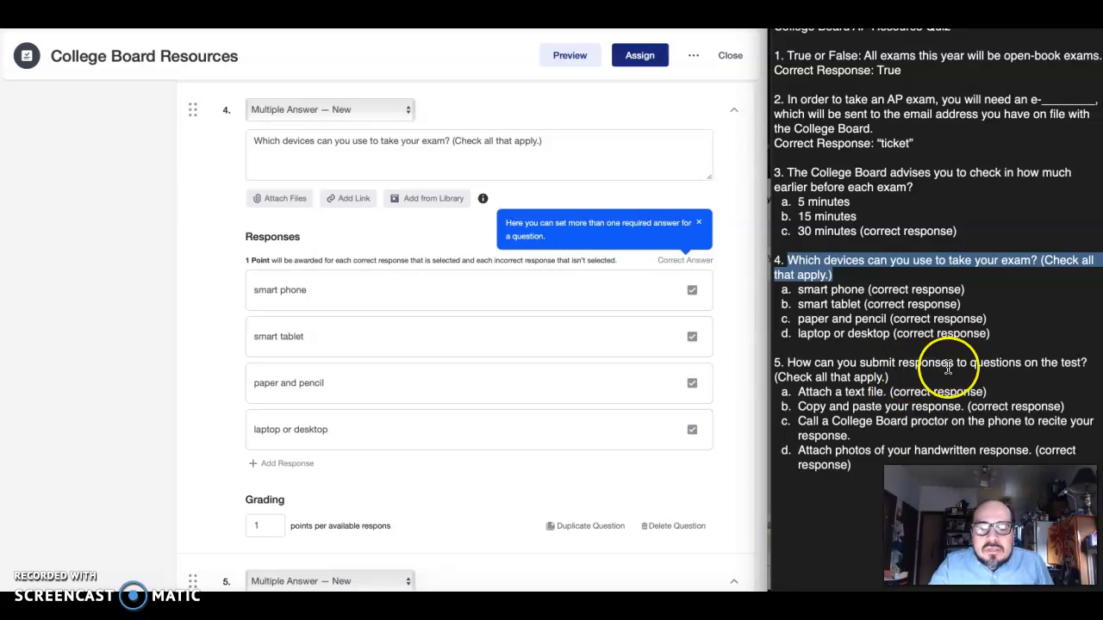
pyautogui.moveTo(888, 378); pyautogui.dragTo(807, 366)
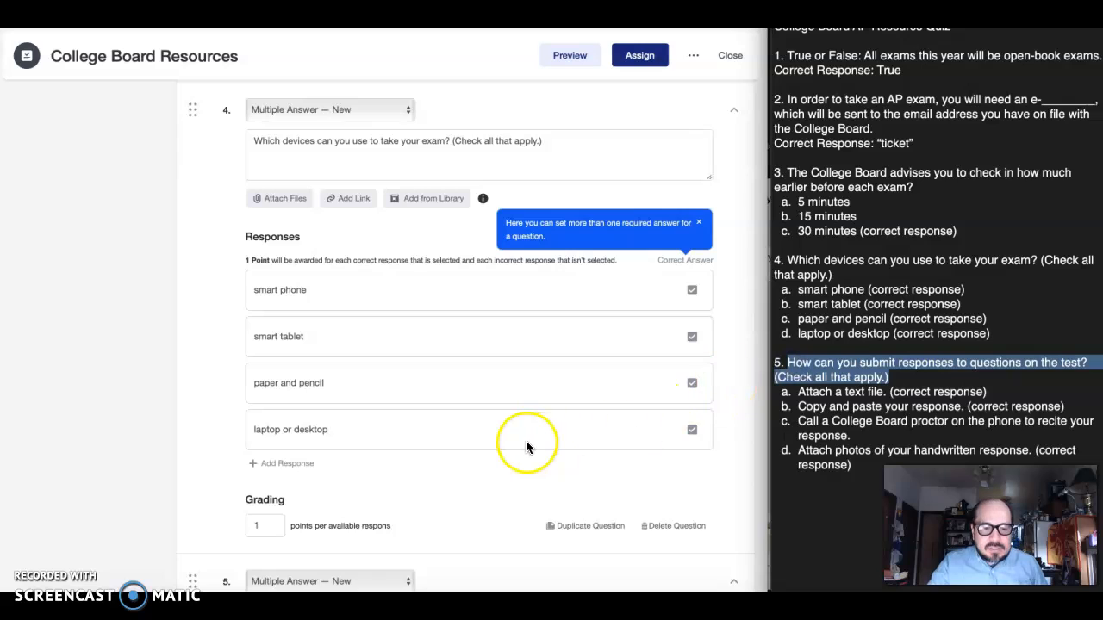
pyautogui.scroll(-5, 523, 437)
pyautogui.click(415, 323)
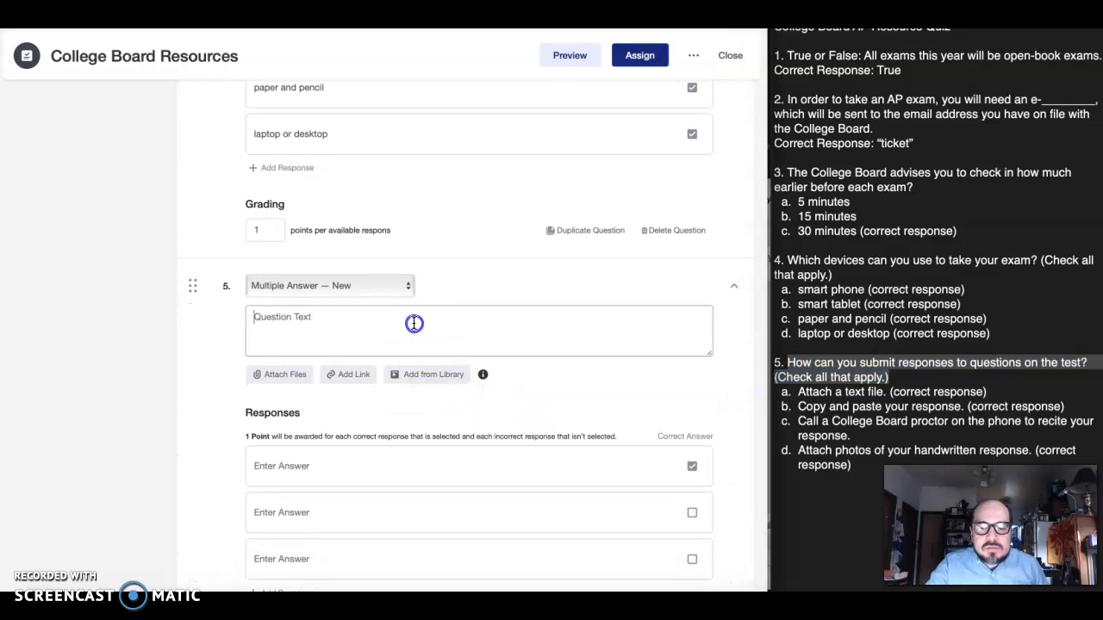
pyautogui.write('How can you submit responses to questions on the test? (Check all that apply.)')
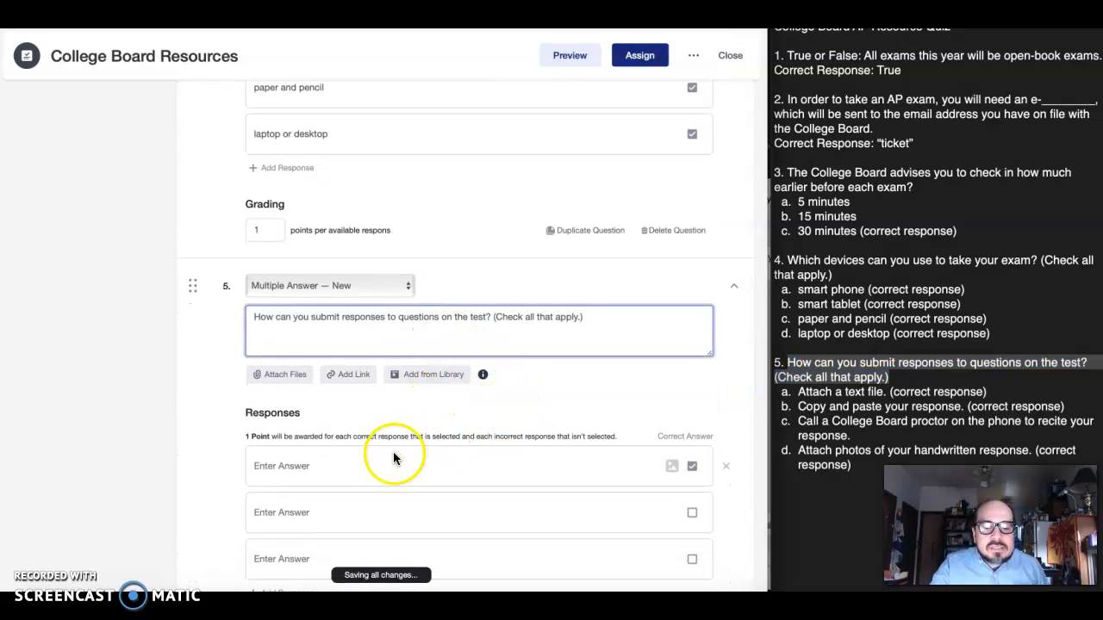
# - Copy "Attach a text file." from the notes into the first response of question 5
pyautogui.scroll(-2, 393, 452)
pyautogui.click(554, 369)
pyautogui.click(863, 415)
pyautogui.moveTo(887, 392); pyautogui.dragTo(799, 395)
pyautogui.hotkey('ctrl', 'c')
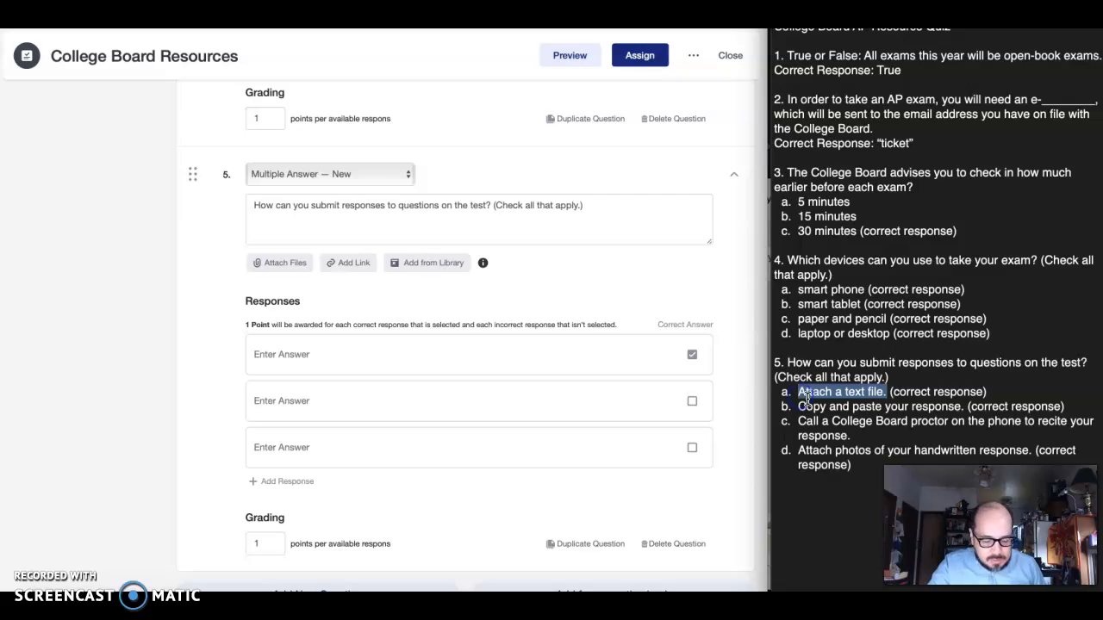
pyautogui.click(520, 360)
pyautogui.hotkey('ctrl', 'v')
# - Copy "Copy and paste your response." and "Call a College Board proctor on the phone to recite your response." into question 5's second and third responses
pyautogui.click(905, 412)
pyautogui.moveTo(963, 406); pyautogui.dragTo(802, 406)
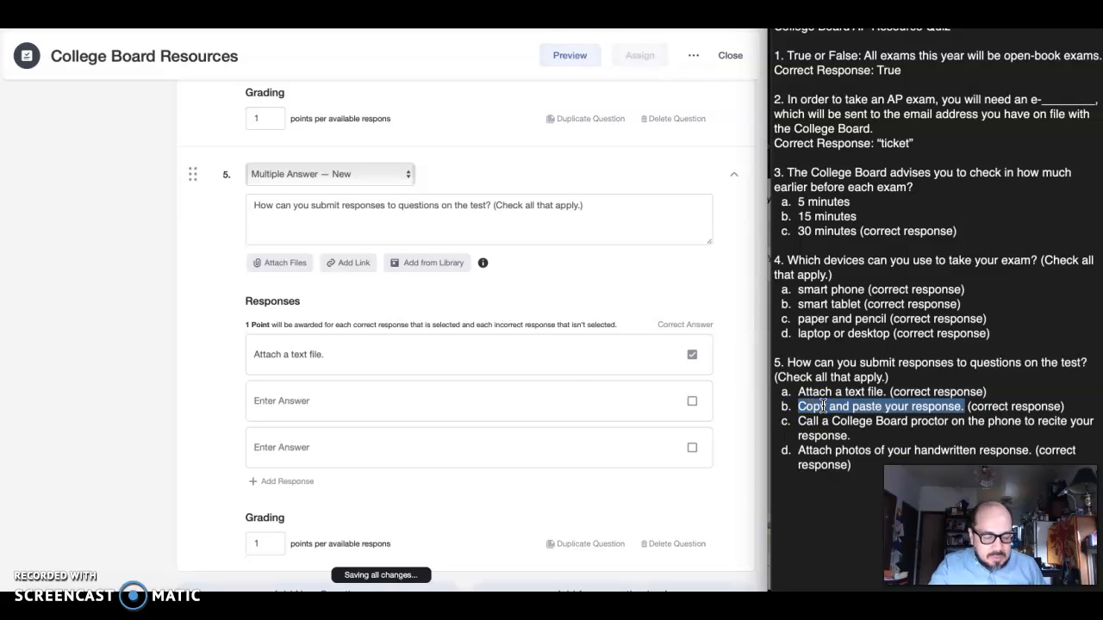
pyautogui.click(465, 400)
pyautogui.hotkey('ctrl', 'v')
pyautogui.click(947, 410)
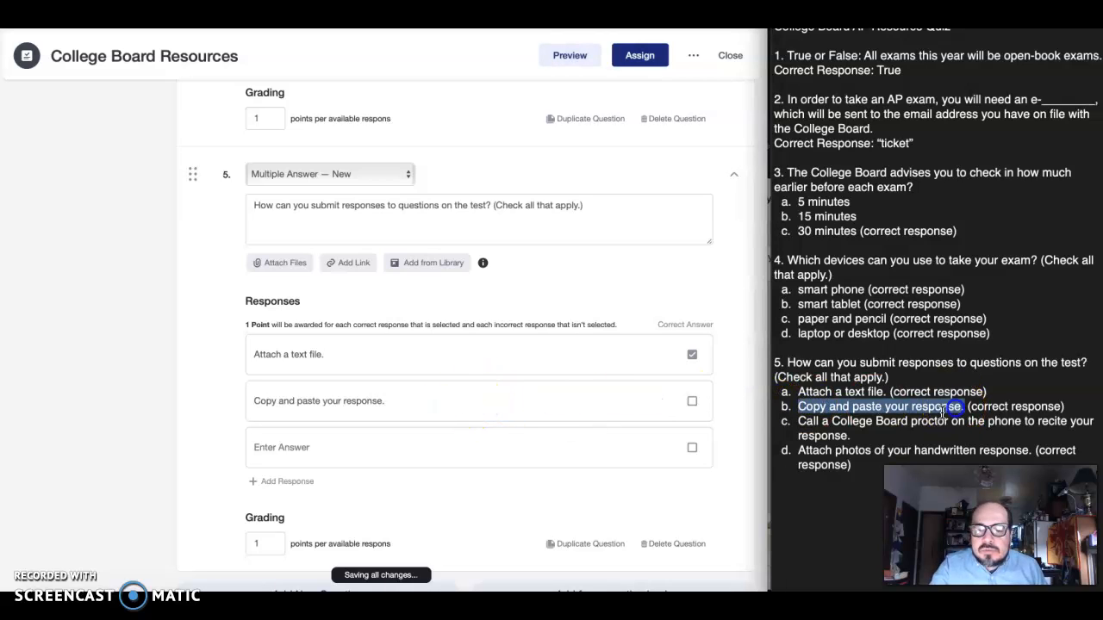
pyautogui.moveTo(853, 436); pyautogui.dragTo(797, 422)
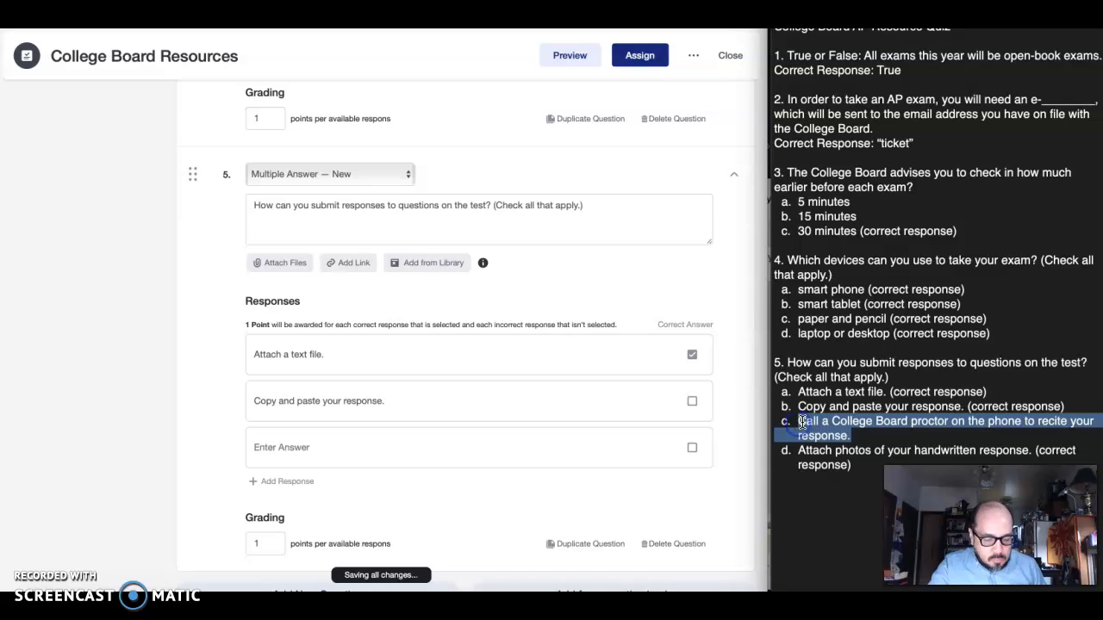
pyautogui.click(363, 447)
pyautogui.hotkey('ctrl', 'v')
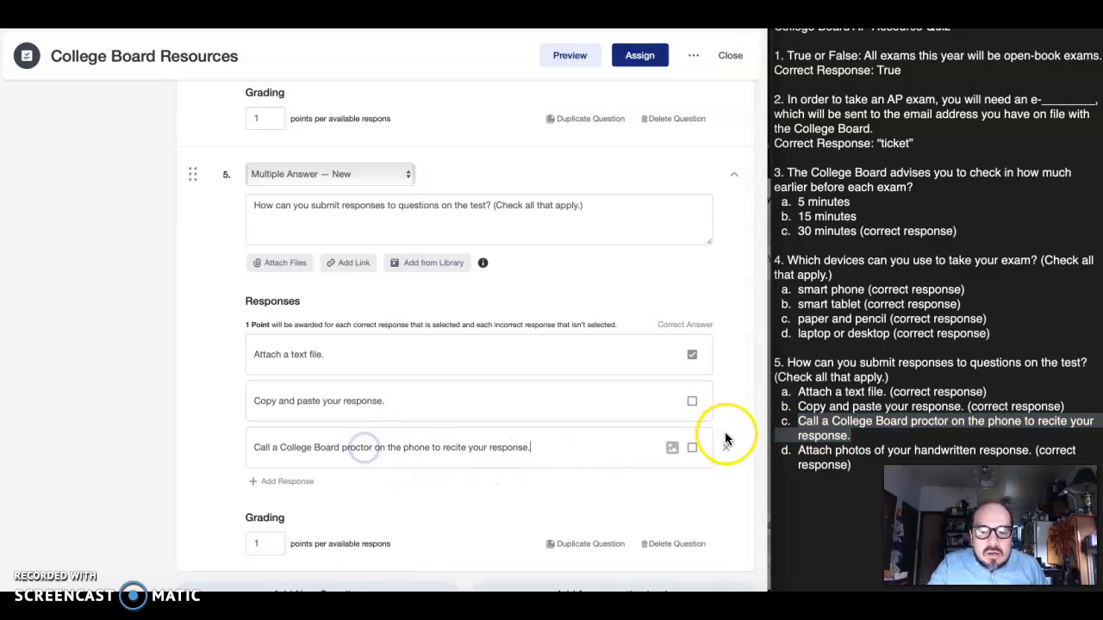
# - Add a fourth response to question 5 and fill it with "Attach photos of your handwritten response." from the notes
pyautogui.scroll(-1, 725, 439)
pyautogui.click(289, 460)
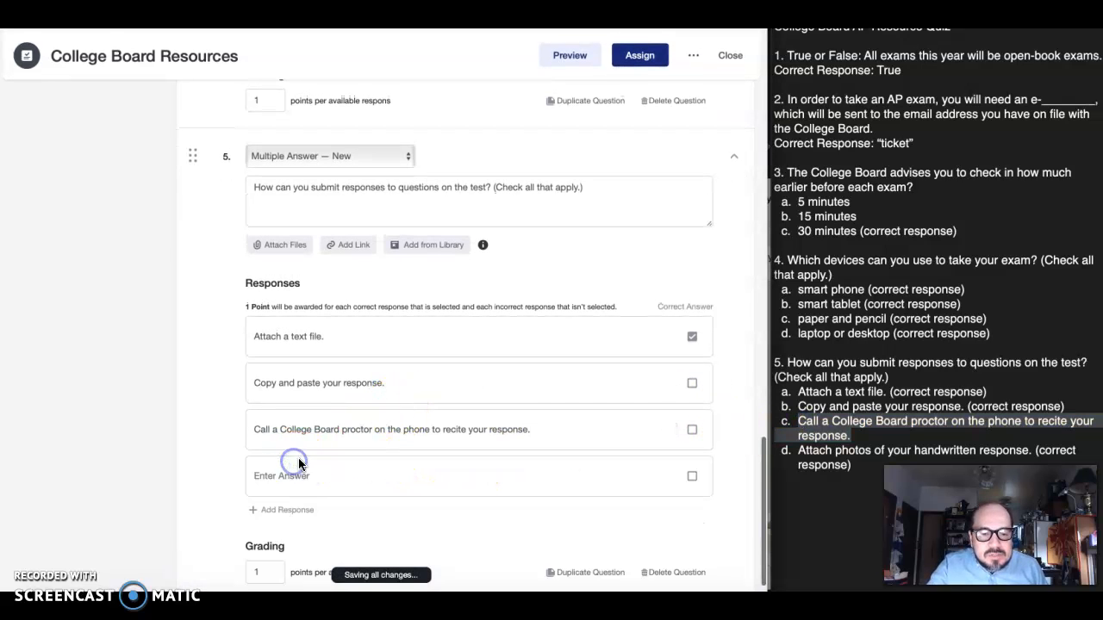
pyautogui.click(858, 441)
pyautogui.moveTo(1032, 449); pyautogui.dragTo(808, 452)
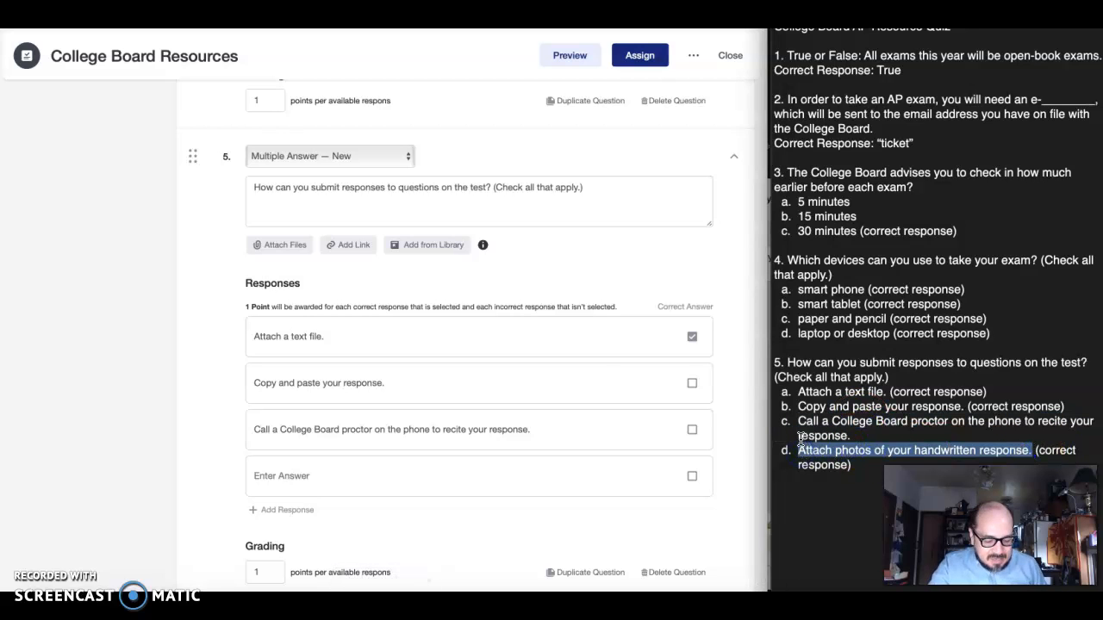
pyautogui.click(362, 474)
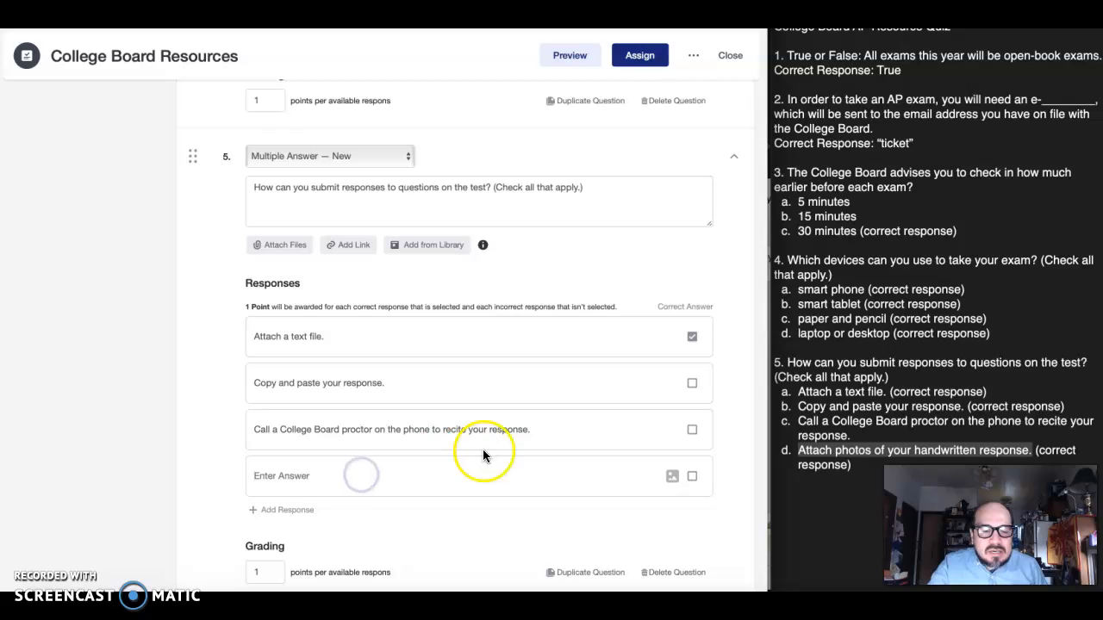
pyautogui.hotkey('ctrl', 'v')
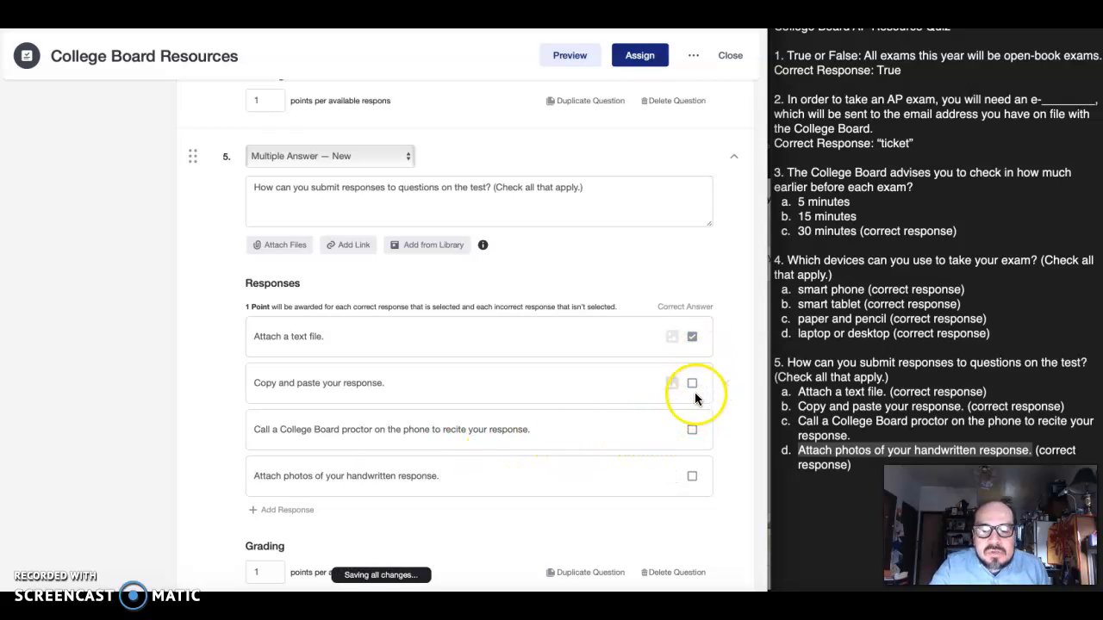
# - Mark question 5's copy-and-paste and handwritten-photo responses as correct answers too
pyautogui.click(692, 384)
pyautogui.click(692, 475)
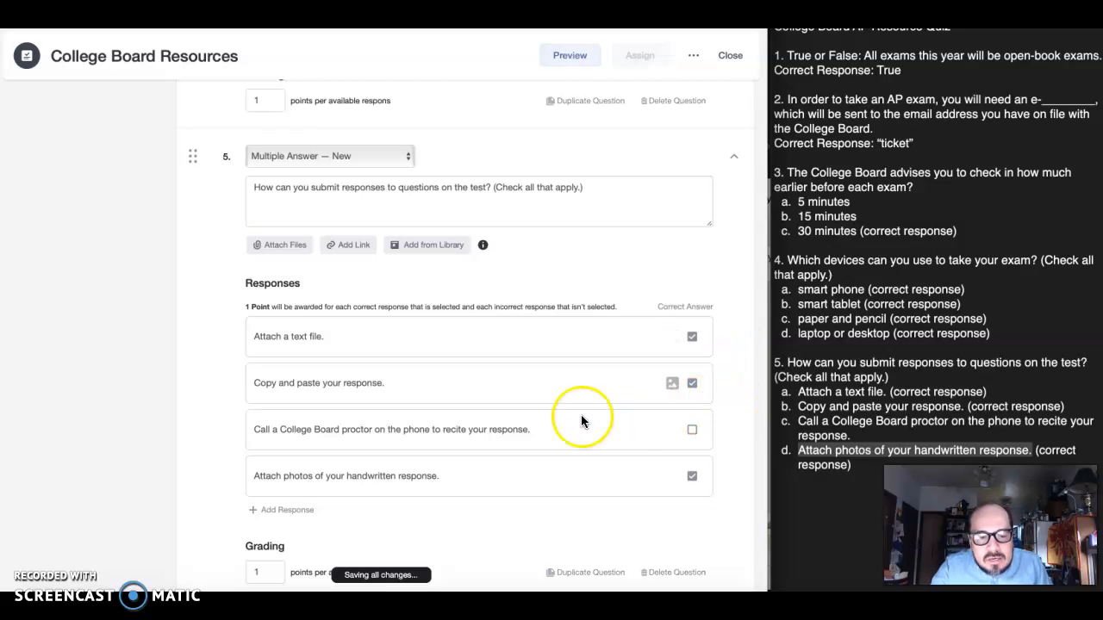
pyautogui.scroll(-2, 743, 420)
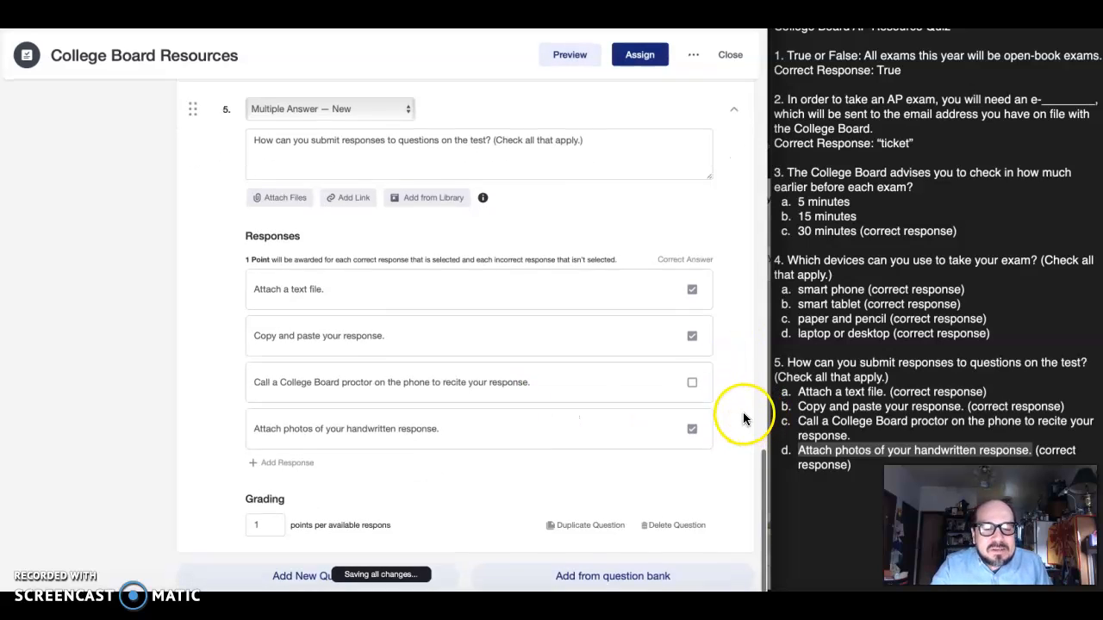
pyautogui.click(690, 336)
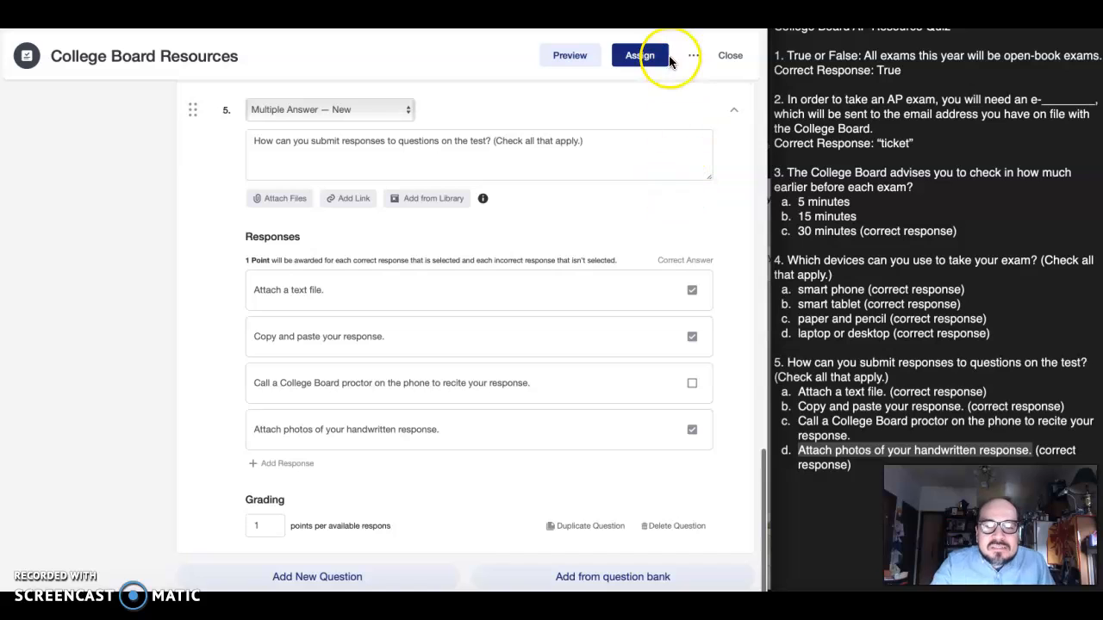
# - Assign the quiz to the AP English Literature & Composition class, due 05/08/2020 and locked after the due date
pyautogui.click(642, 57)
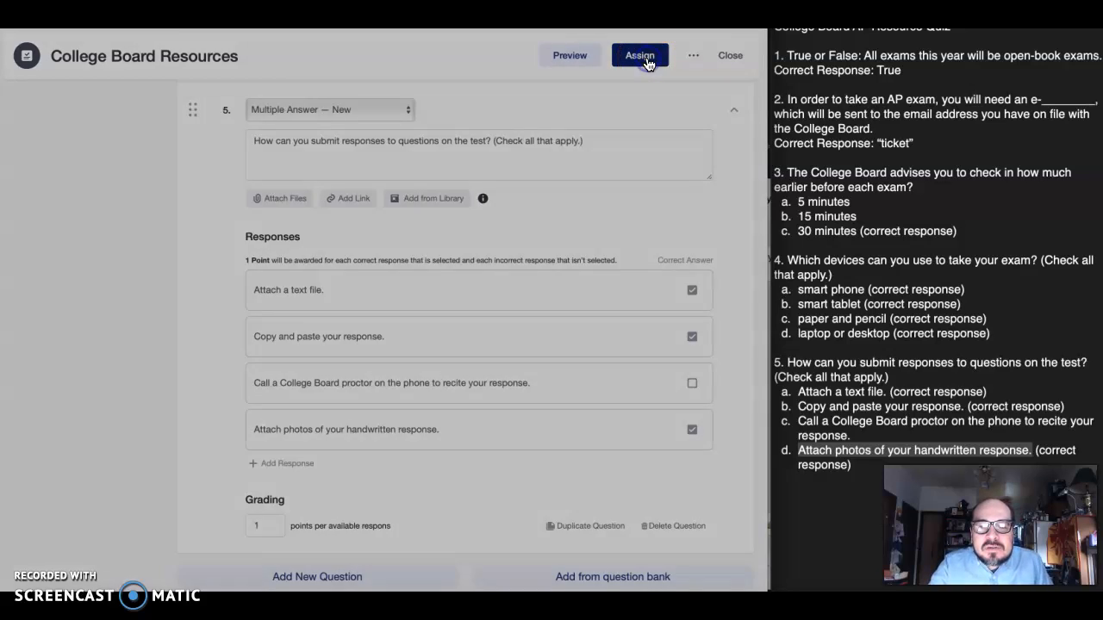
pyautogui.click(320, 214)
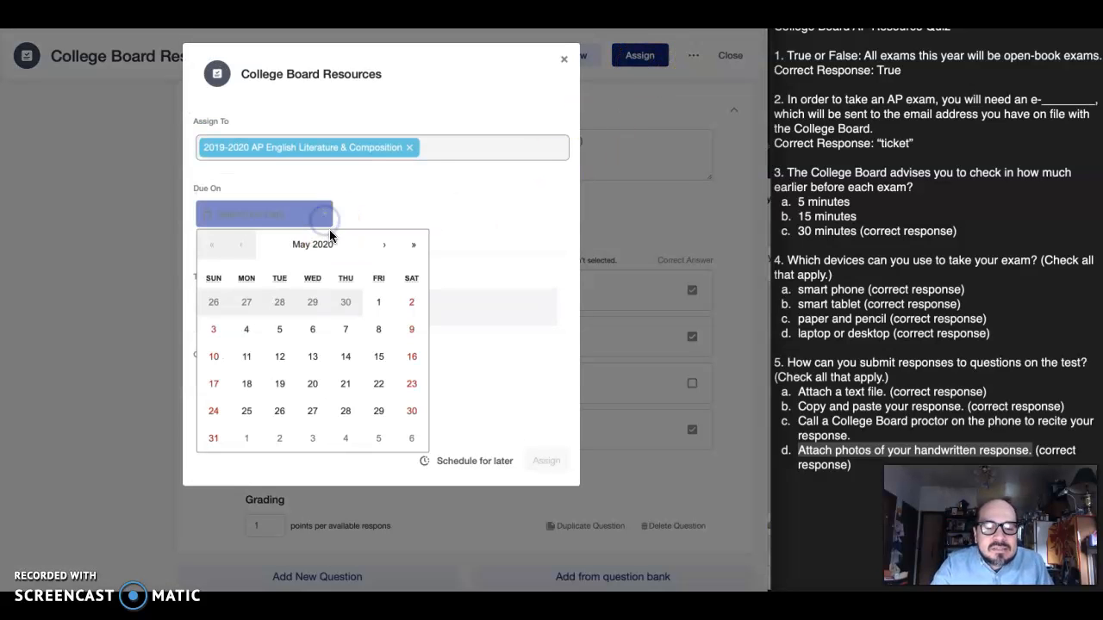
pyautogui.click(378, 328)
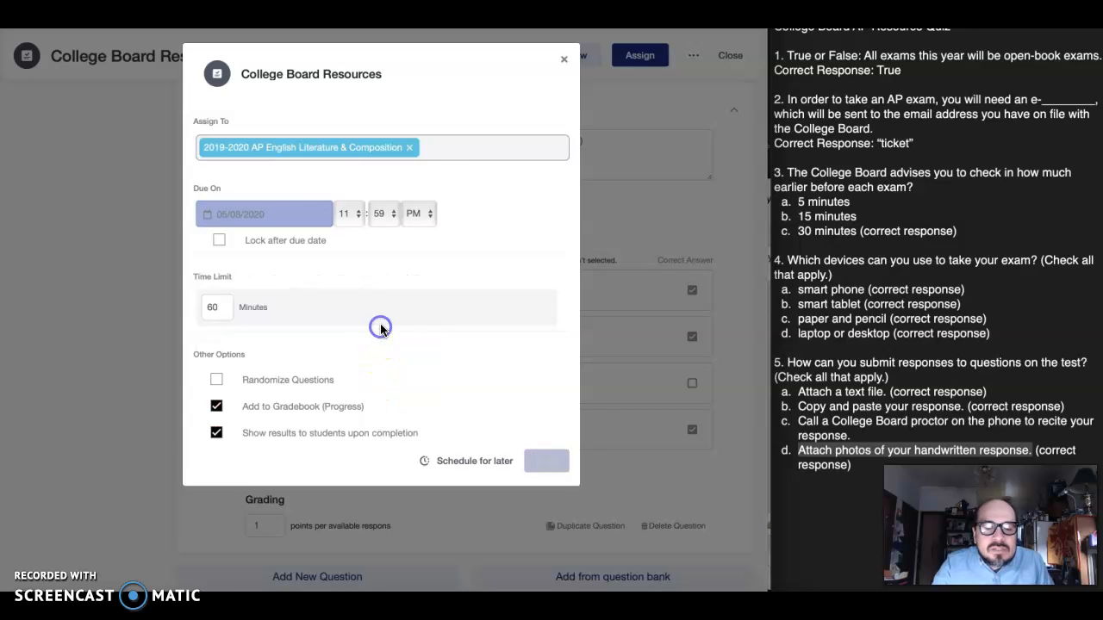
pyautogui.click(218, 241)
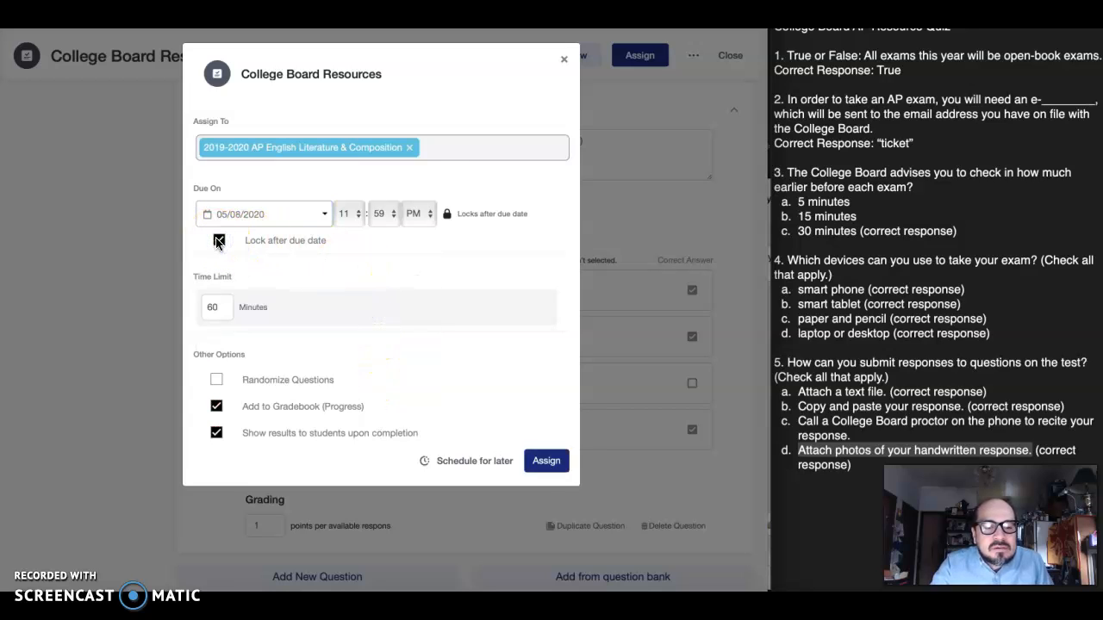
pyautogui.click(547, 460)
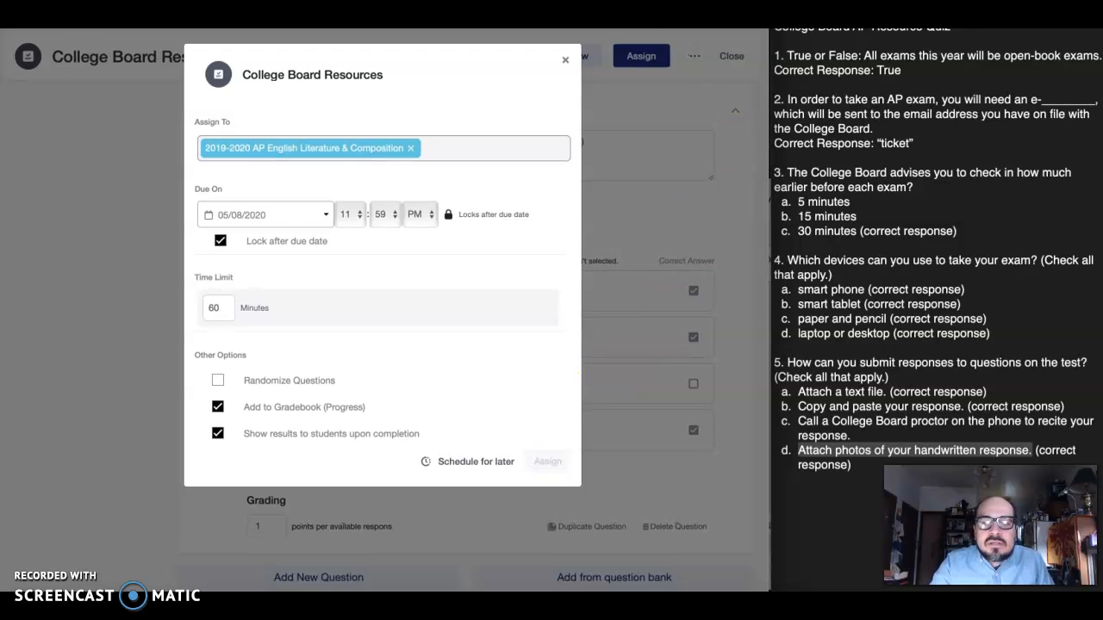
pyautogui.moveTo(769, 259); pyautogui.dragTo(1102, 258)
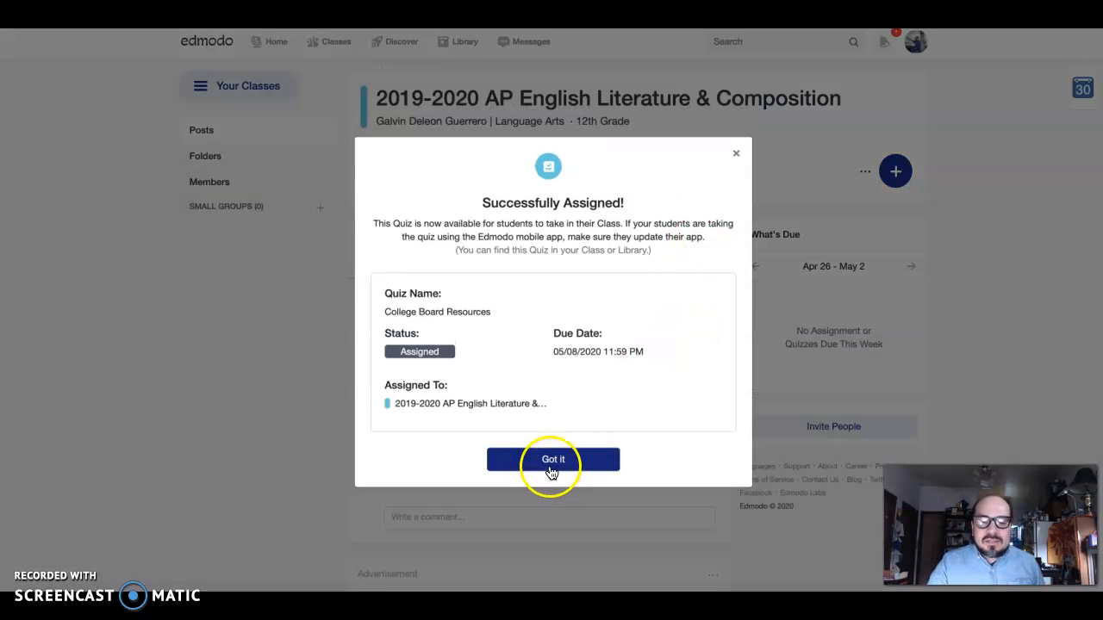
pyautogui.click(552, 459)
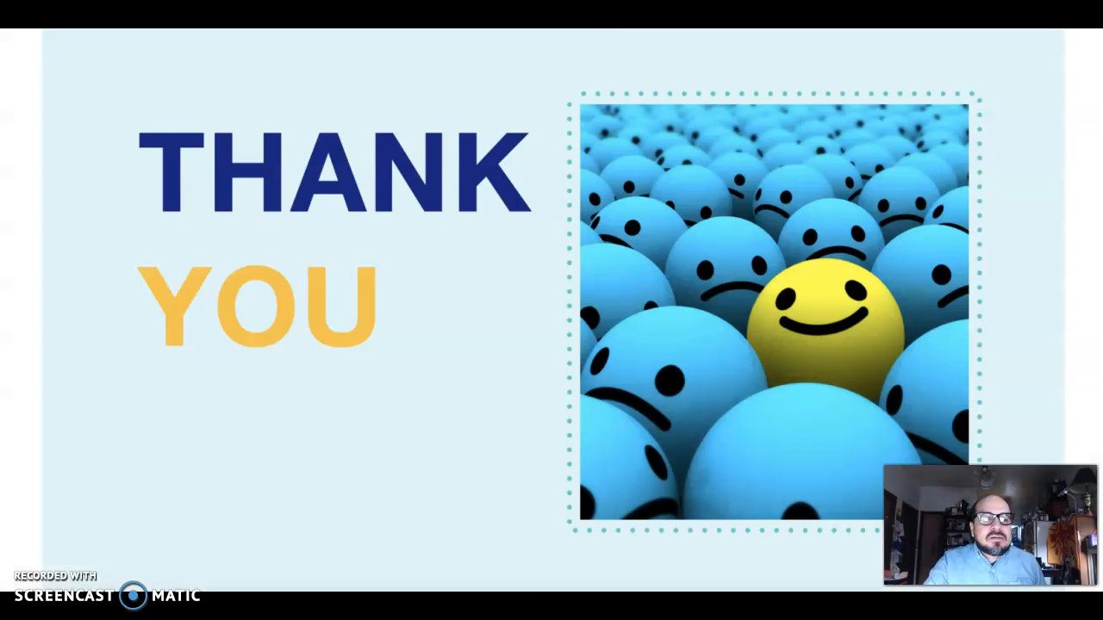